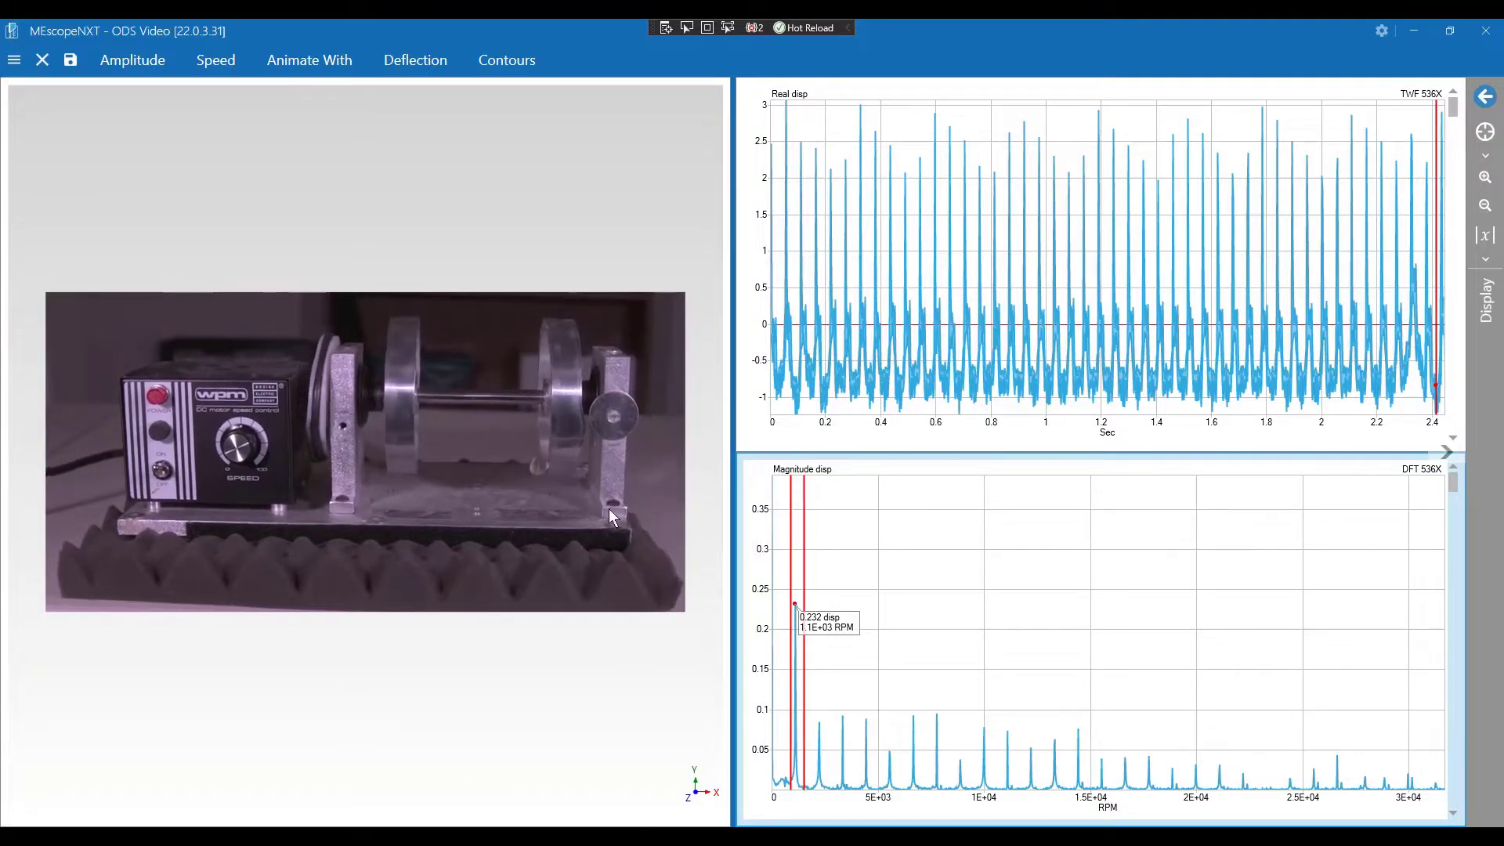
Show the measurement points over the rotor machine video and examine them around the motor-side bearing block.
{"action": "left_click", "coordinate": [483, 190]}
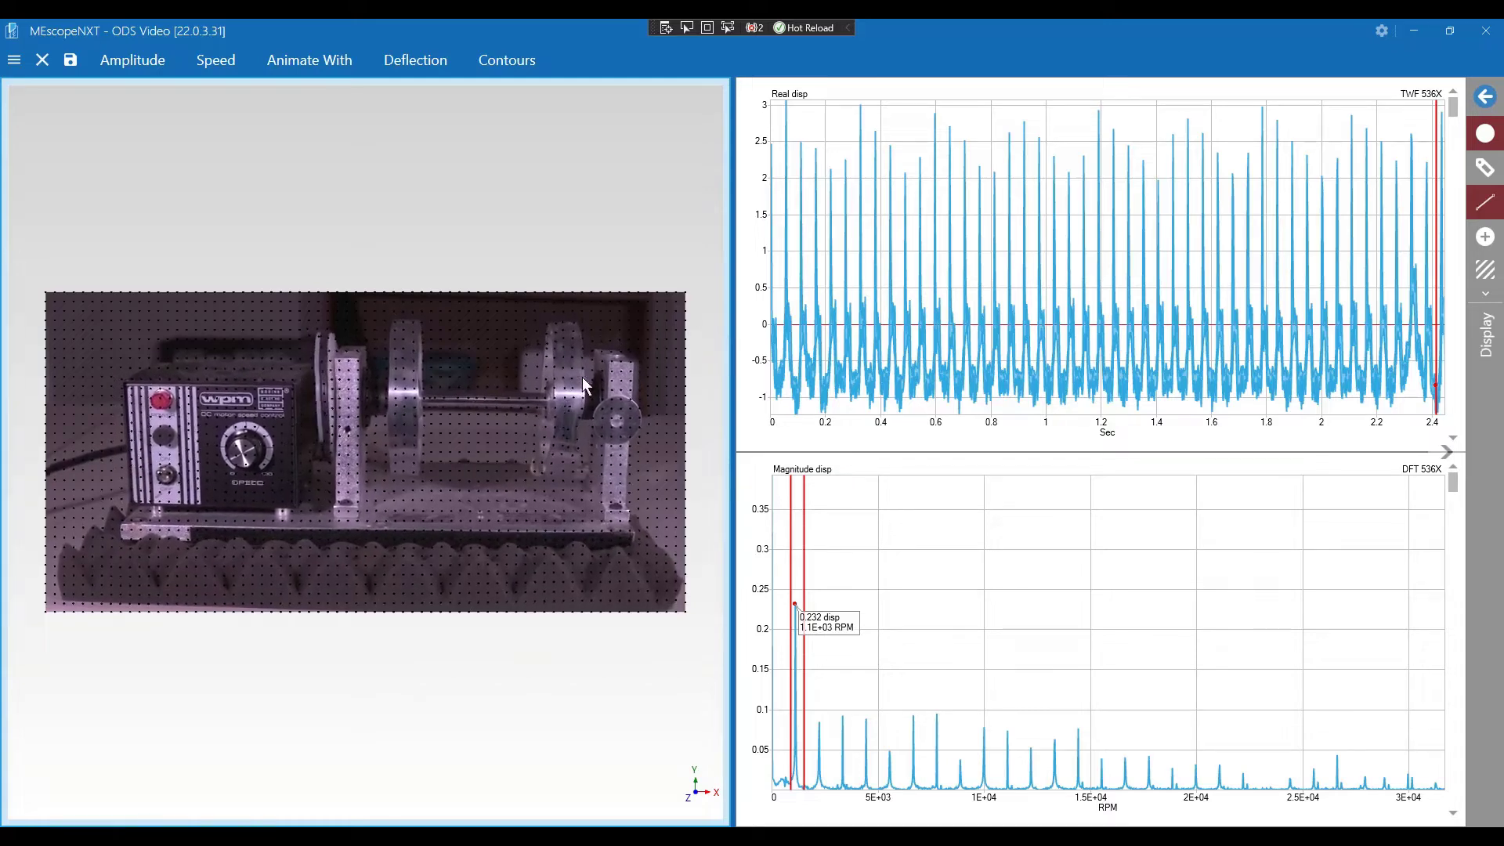
{"action": "scroll", "coordinate": [335, 415], "scroll_direction": "up", "scroll_amount": 5}
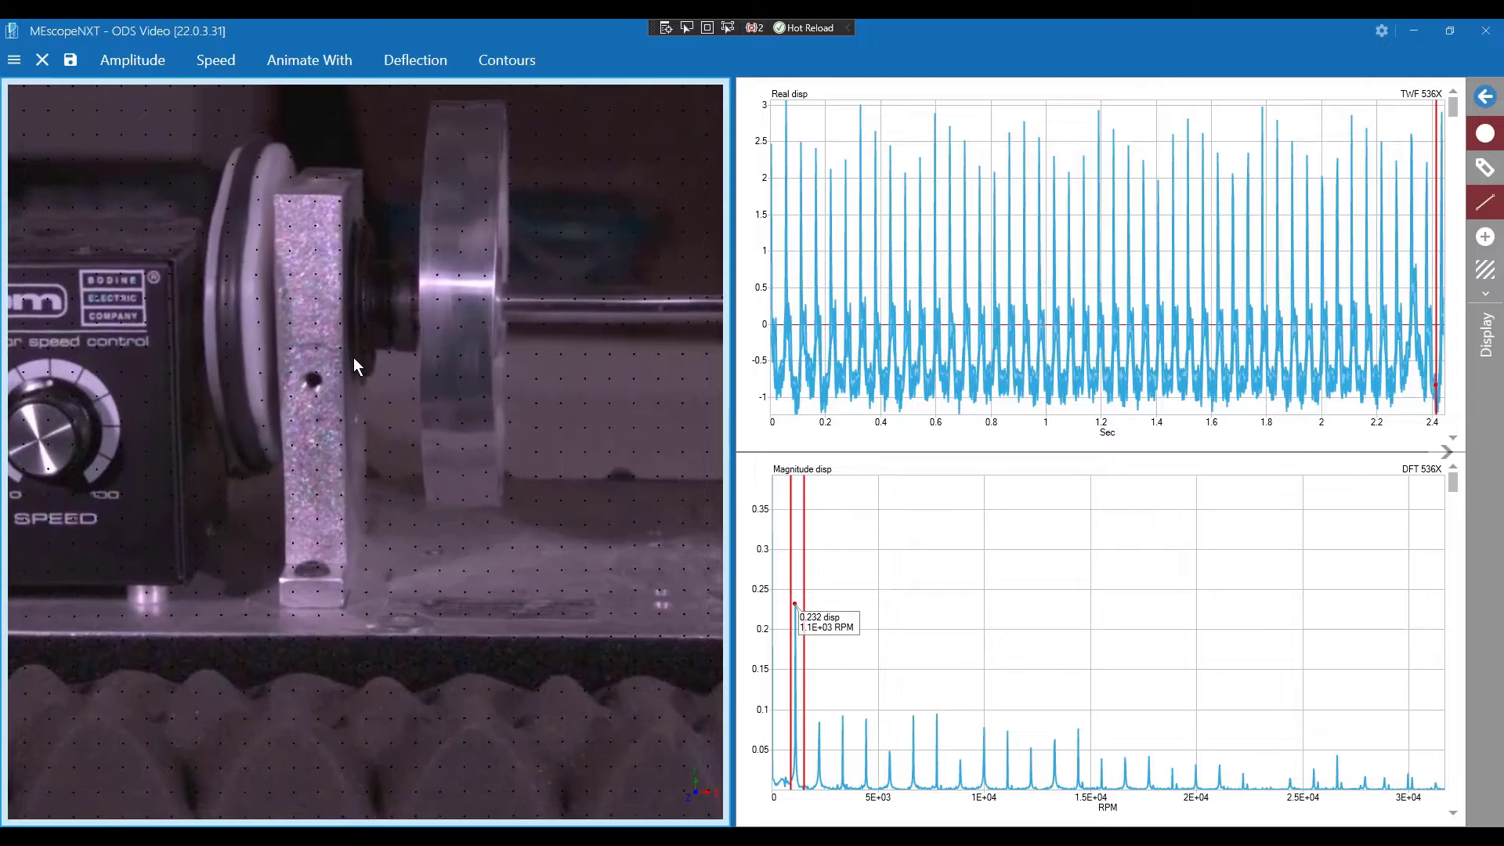
{"action": "scroll", "coordinate": [332, 480], "scroll_direction": "down", "scroll_amount": 6}
{"action": "scroll", "coordinate": [331, 479], "scroll_direction": "up", "scroll_amount": 1}
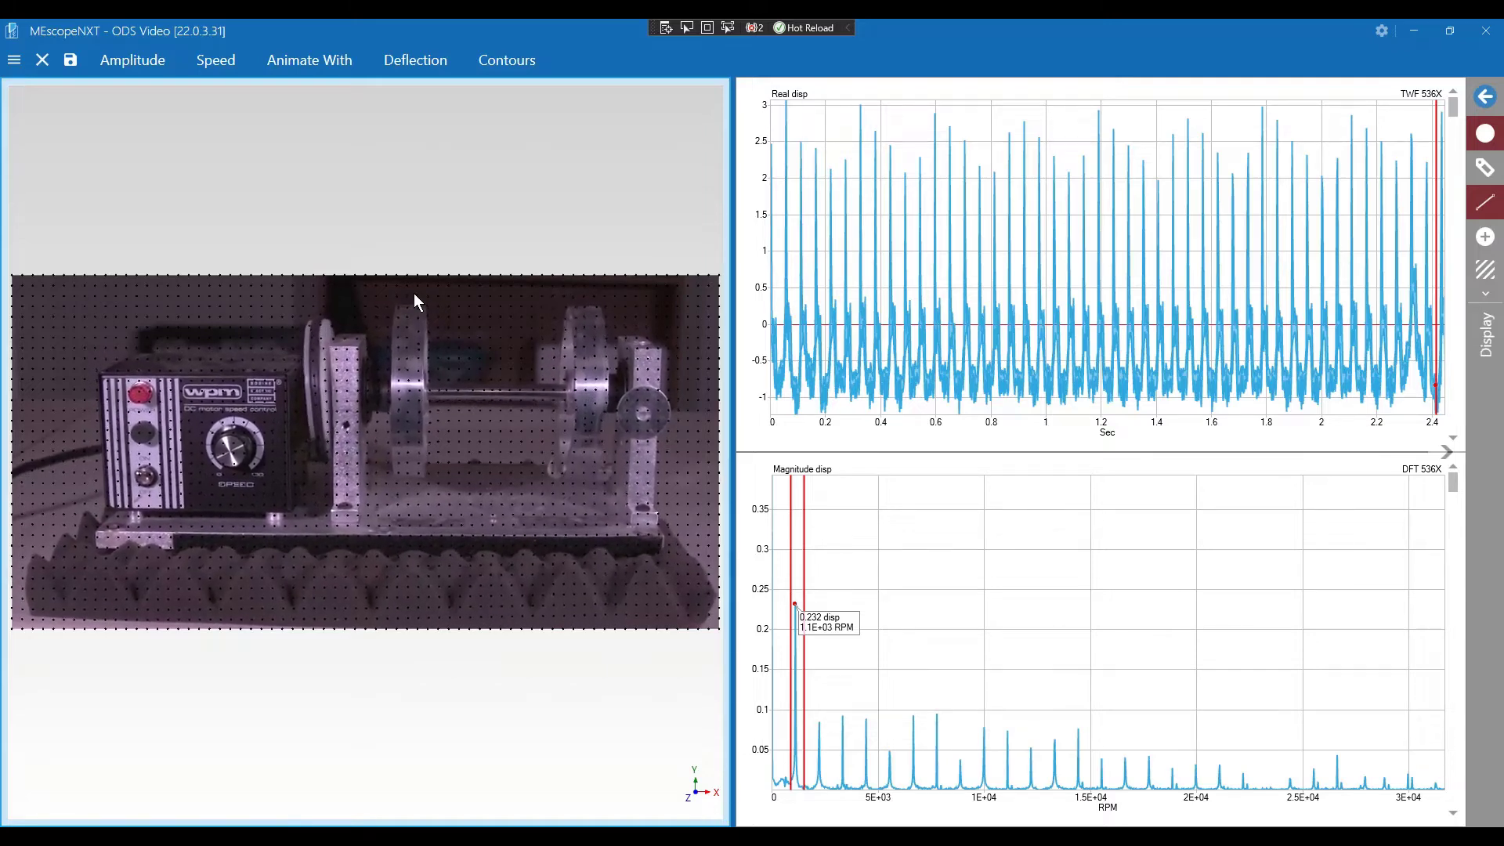
Add magnitude and phase labels to points 515, 585 and 655 at the top of the motor-side bearing block.
{"action": "left_click", "coordinate": [412, 59]}
{"action": "left_click", "coordinate": [194, 95]}
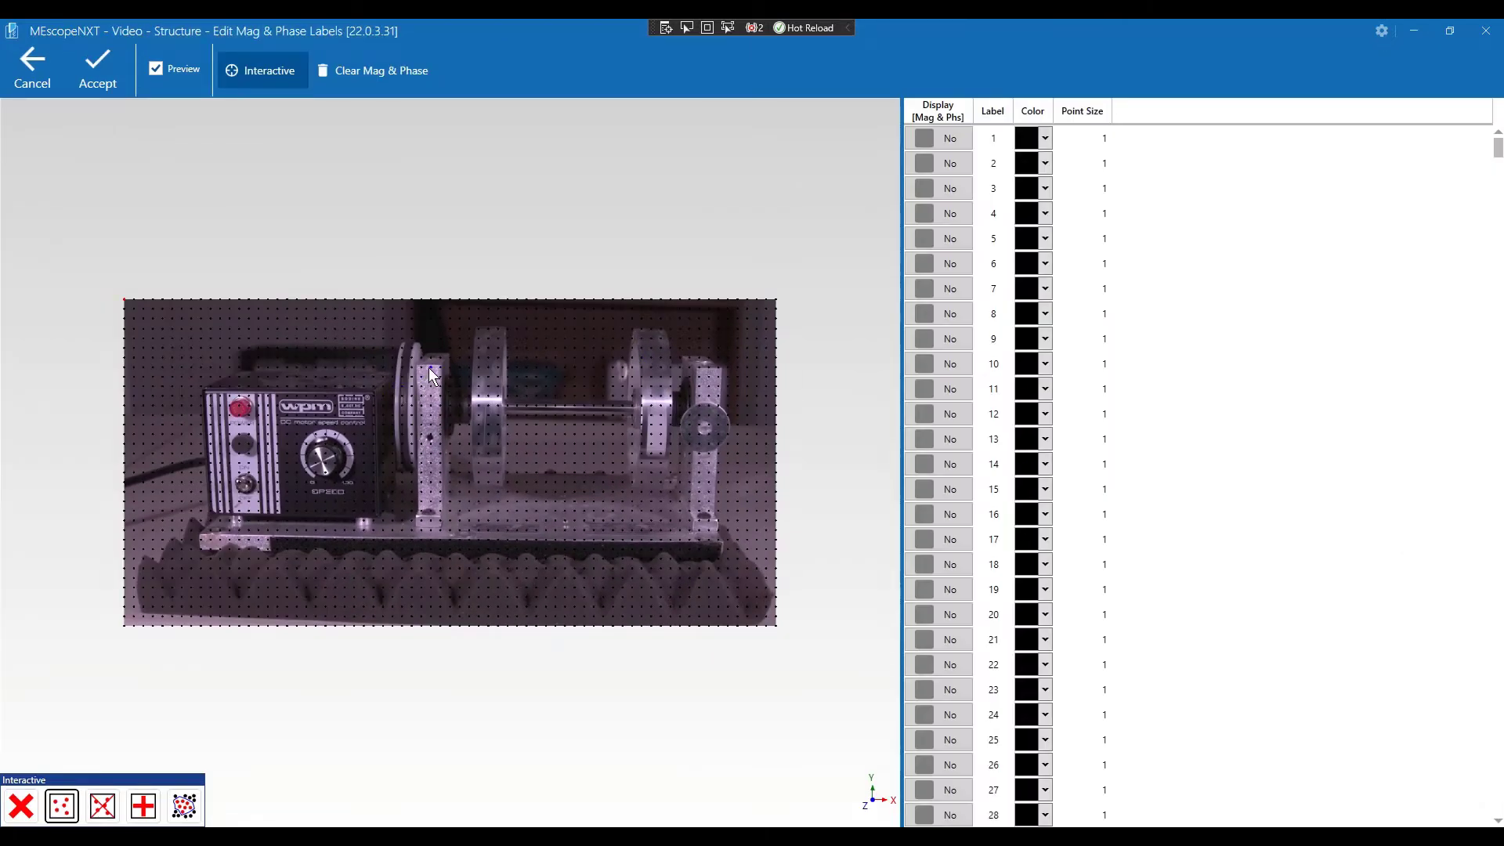
{"action": "scroll", "coordinate": [433, 376], "scroll_direction": "up", "scroll_amount": 3}
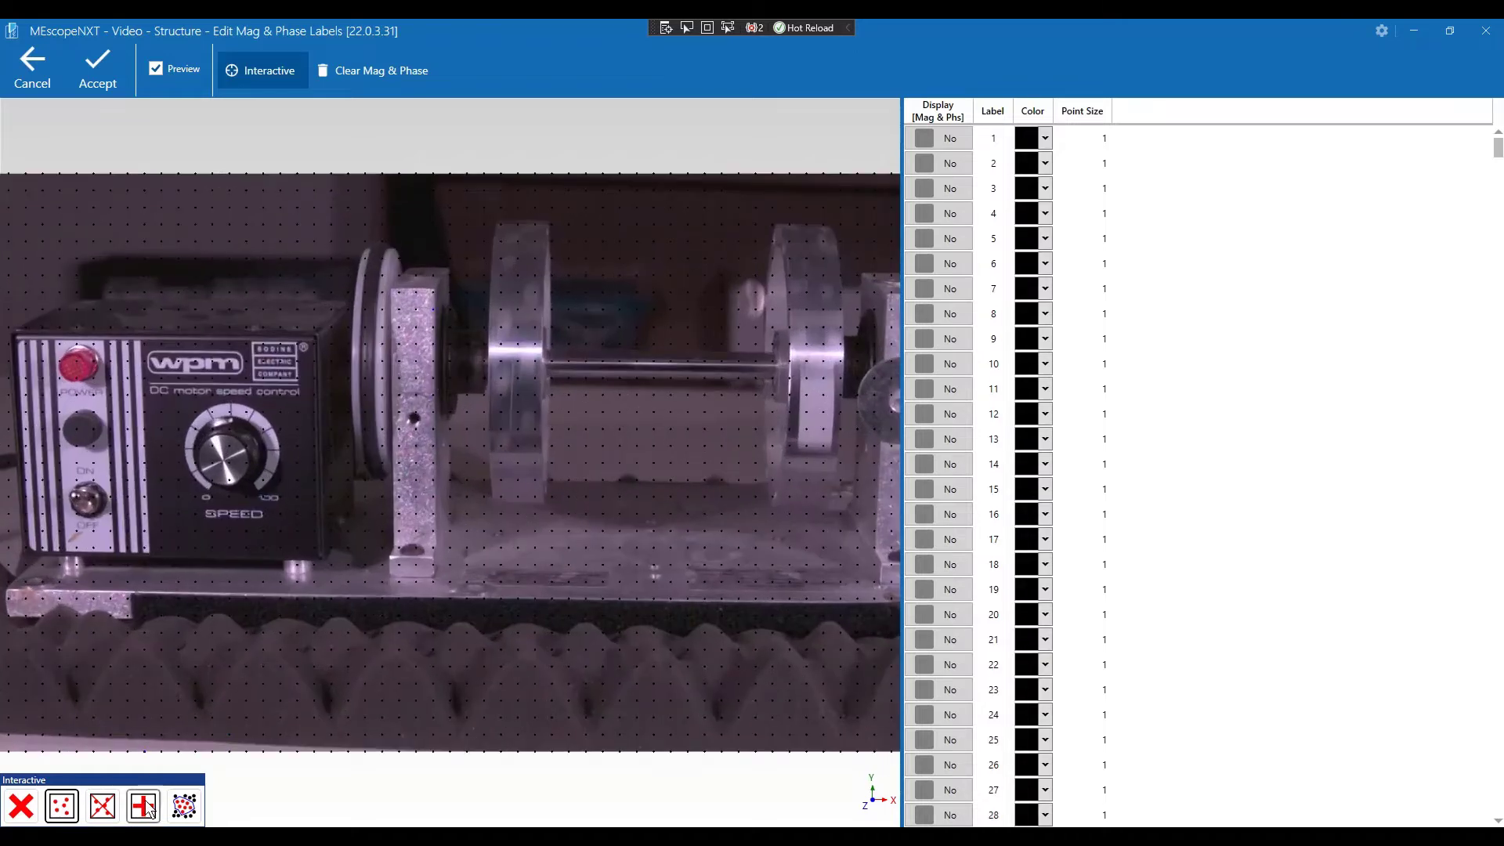
{"action": "left_click", "coordinate": [401, 292]}
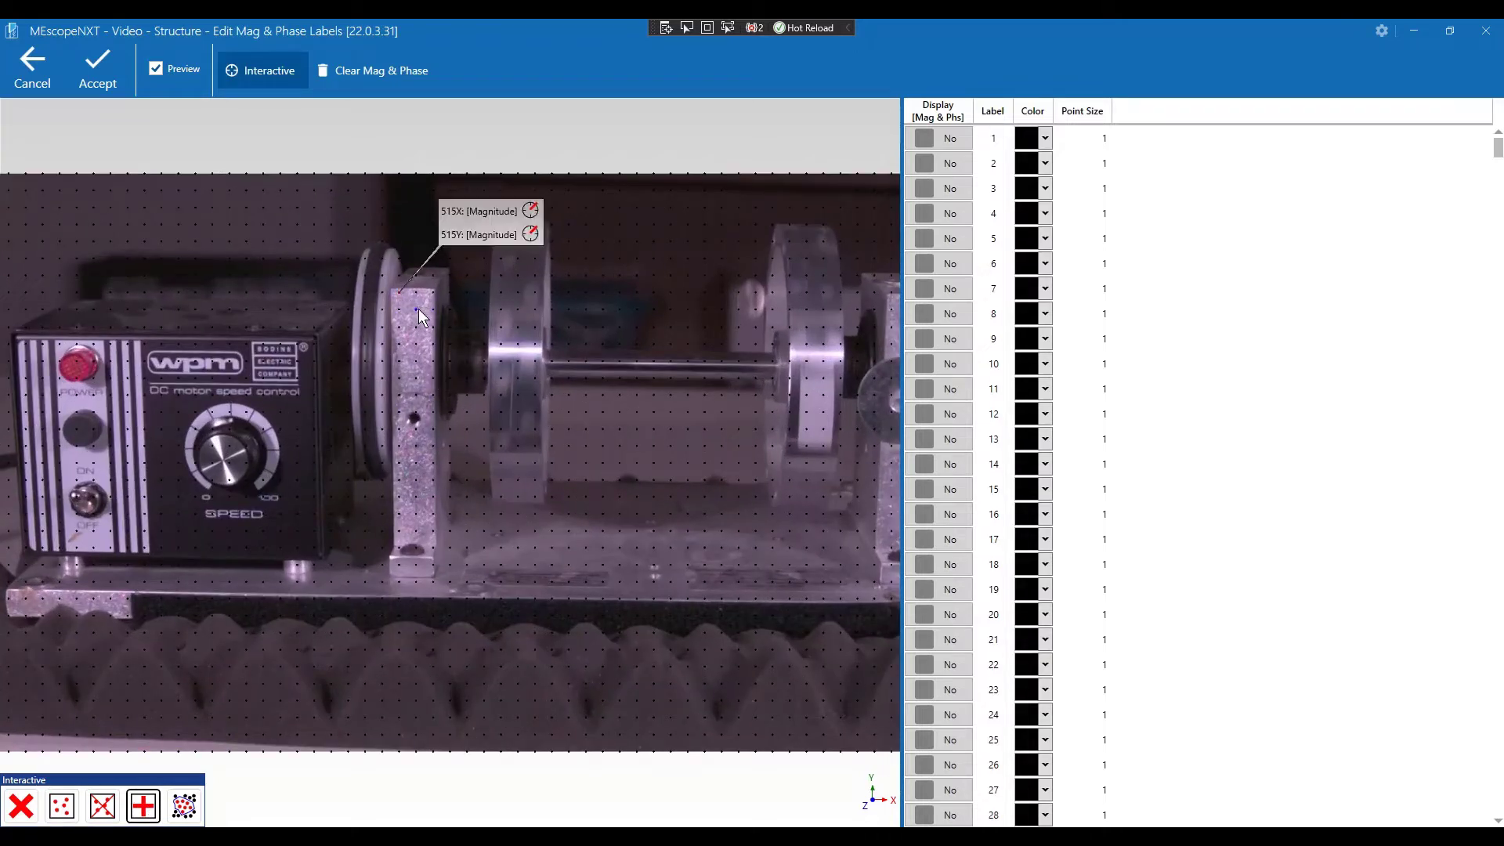
{"action": "left_click", "coordinate": [418, 309]}
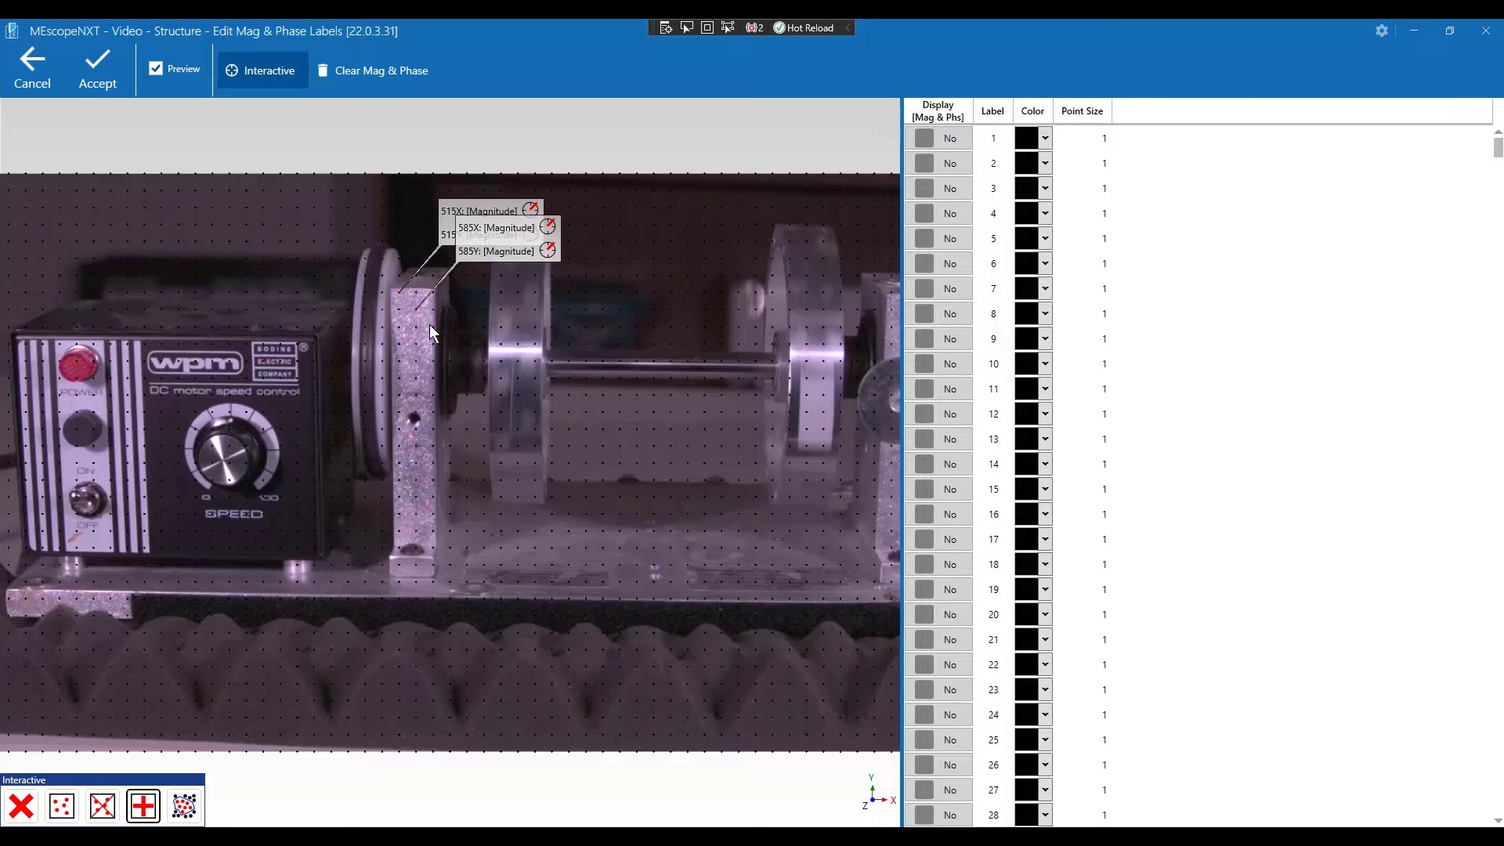
{"action": "left_click", "coordinate": [432, 326]}
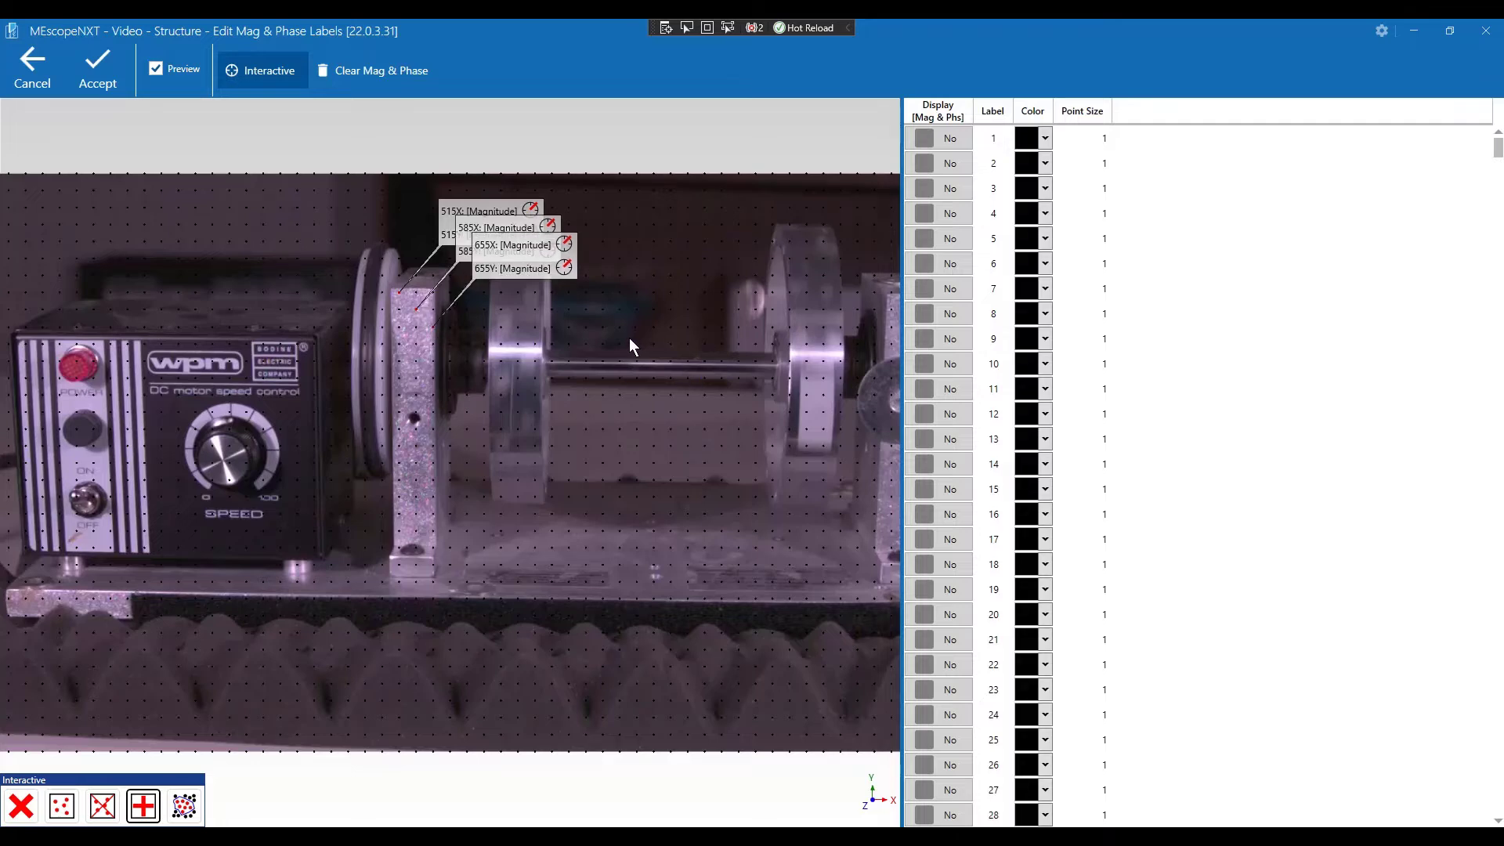
Add magnitude and phase labels to points 613, 683 and 753 on the outer bearing block and accept the labels.
{"action": "left_click_drag", "start_coordinate": [661, 429], "coordinate": [458, 432]}
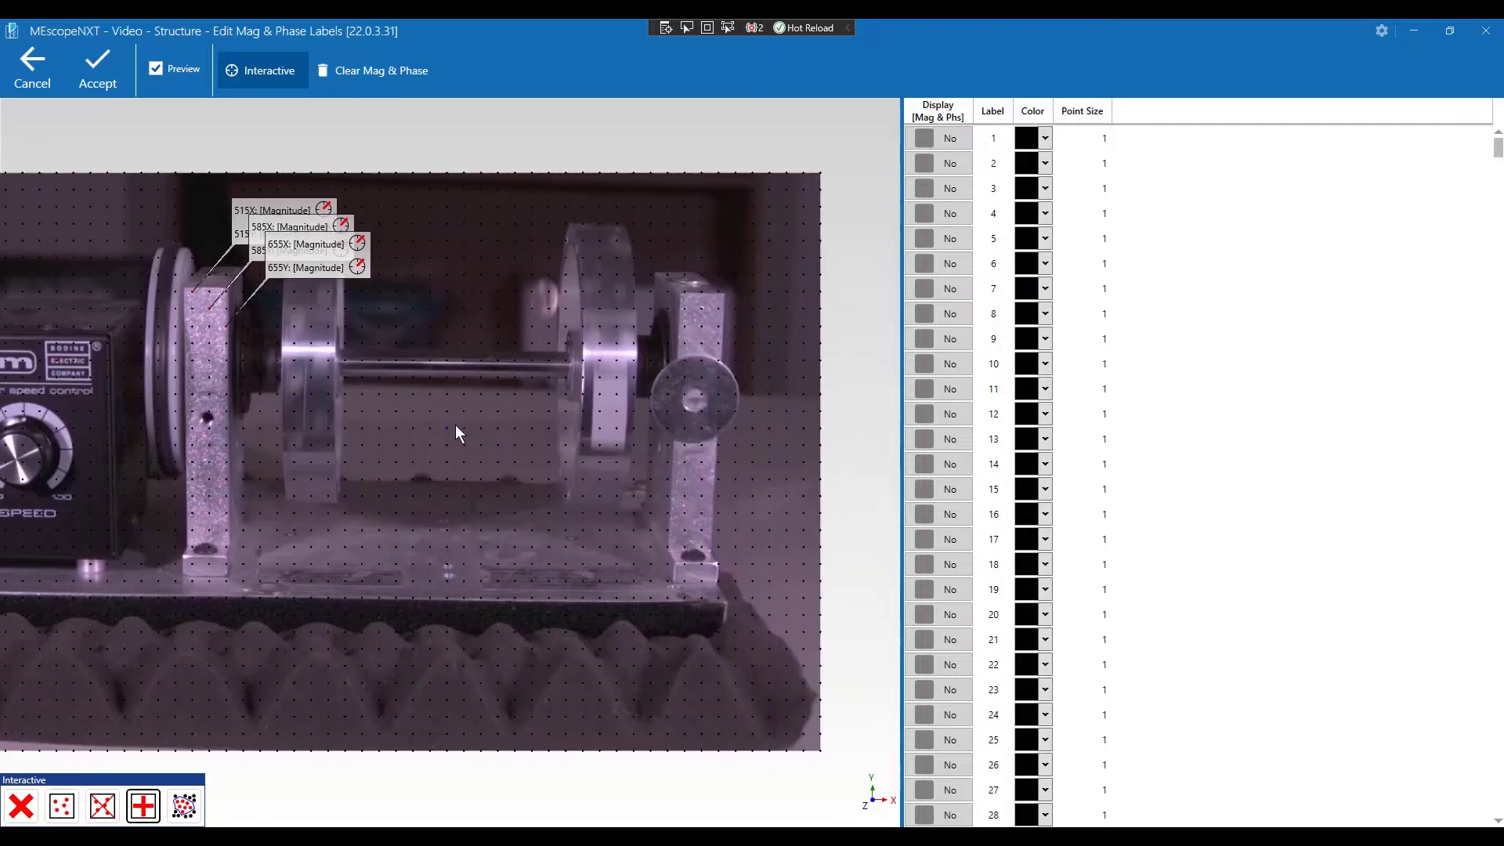
{"action": "left_click", "coordinate": [685, 310]}
{"action": "left_click", "coordinate": [702, 327]}
{"action": "left_click", "coordinate": [718, 344]}
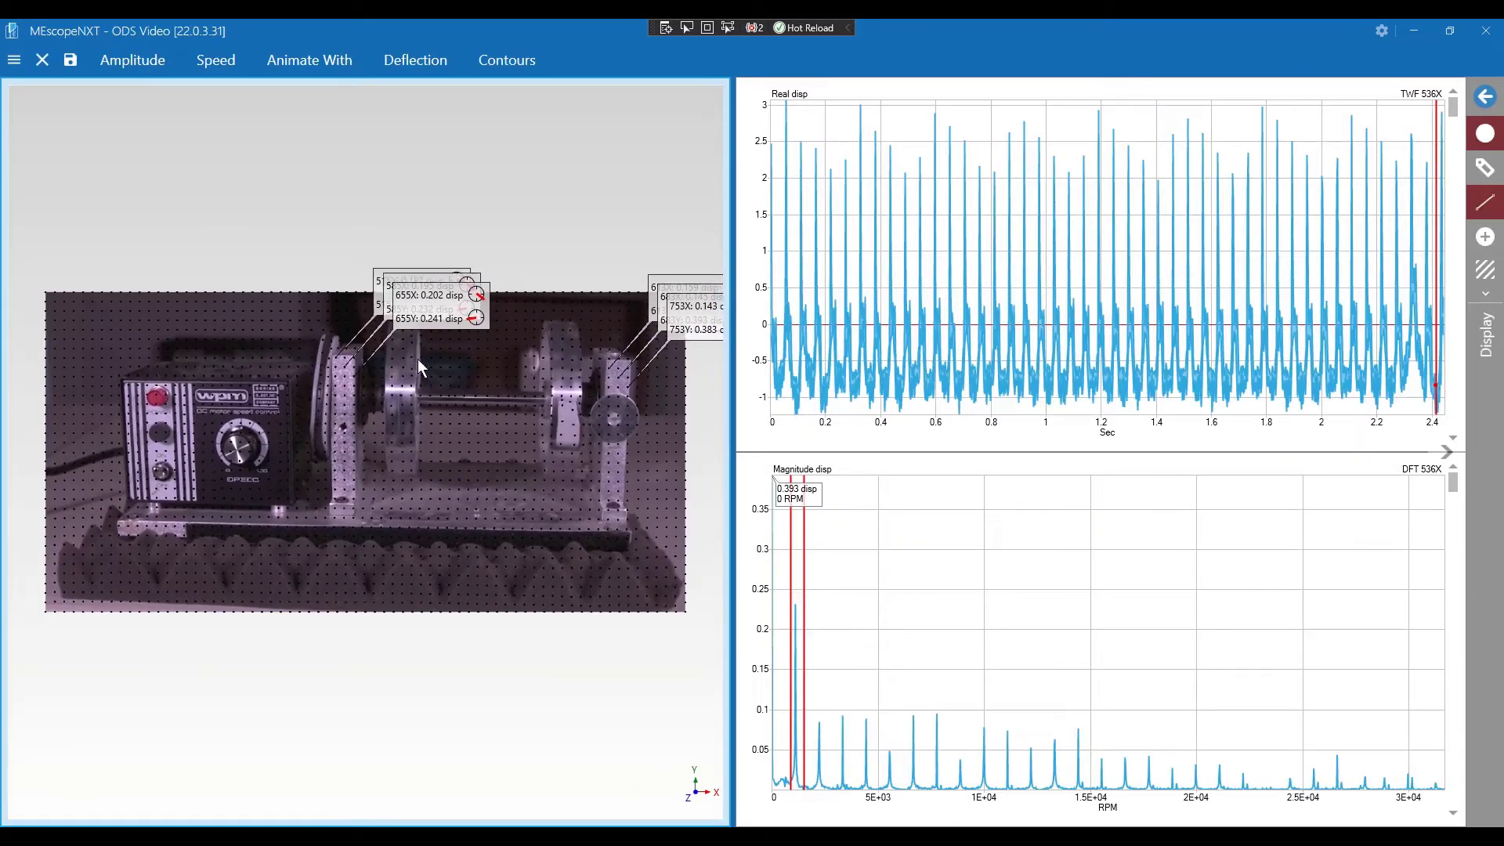
Spread out the labels of points 515, 585 and 655 above the image so they do not overlap.
{"action": "left_click_drag", "start_coordinate": [316, 402], "coordinate": [216, 205]}
{"action": "left_click_drag", "start_coordinate": [417, 312], "coordinate": [358, 213]}
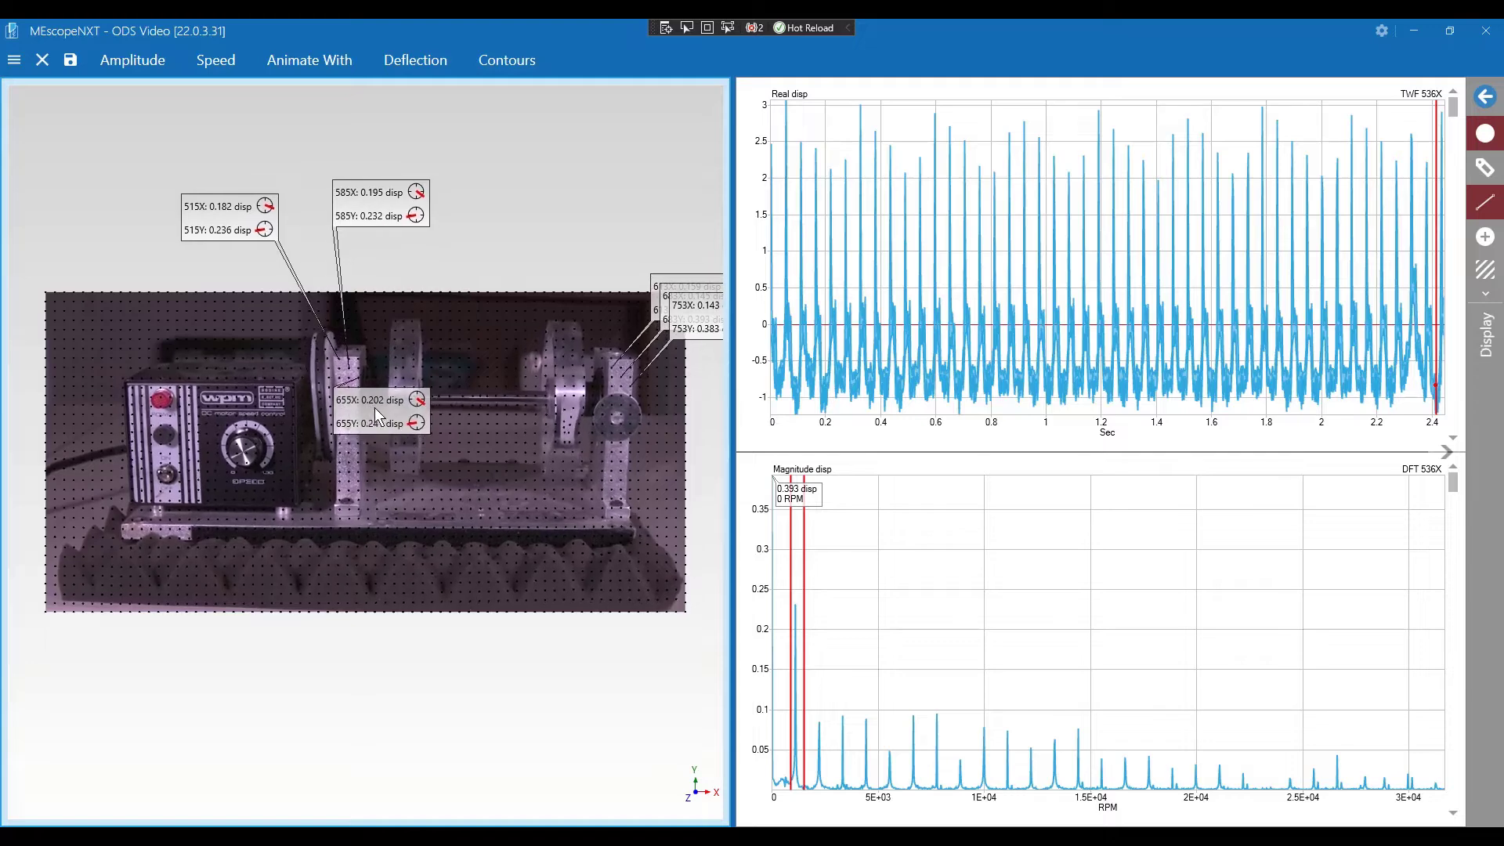
{"action": "left_click_drag", "start_coordinate": [434, 303], "coordinate": [412, 263]}
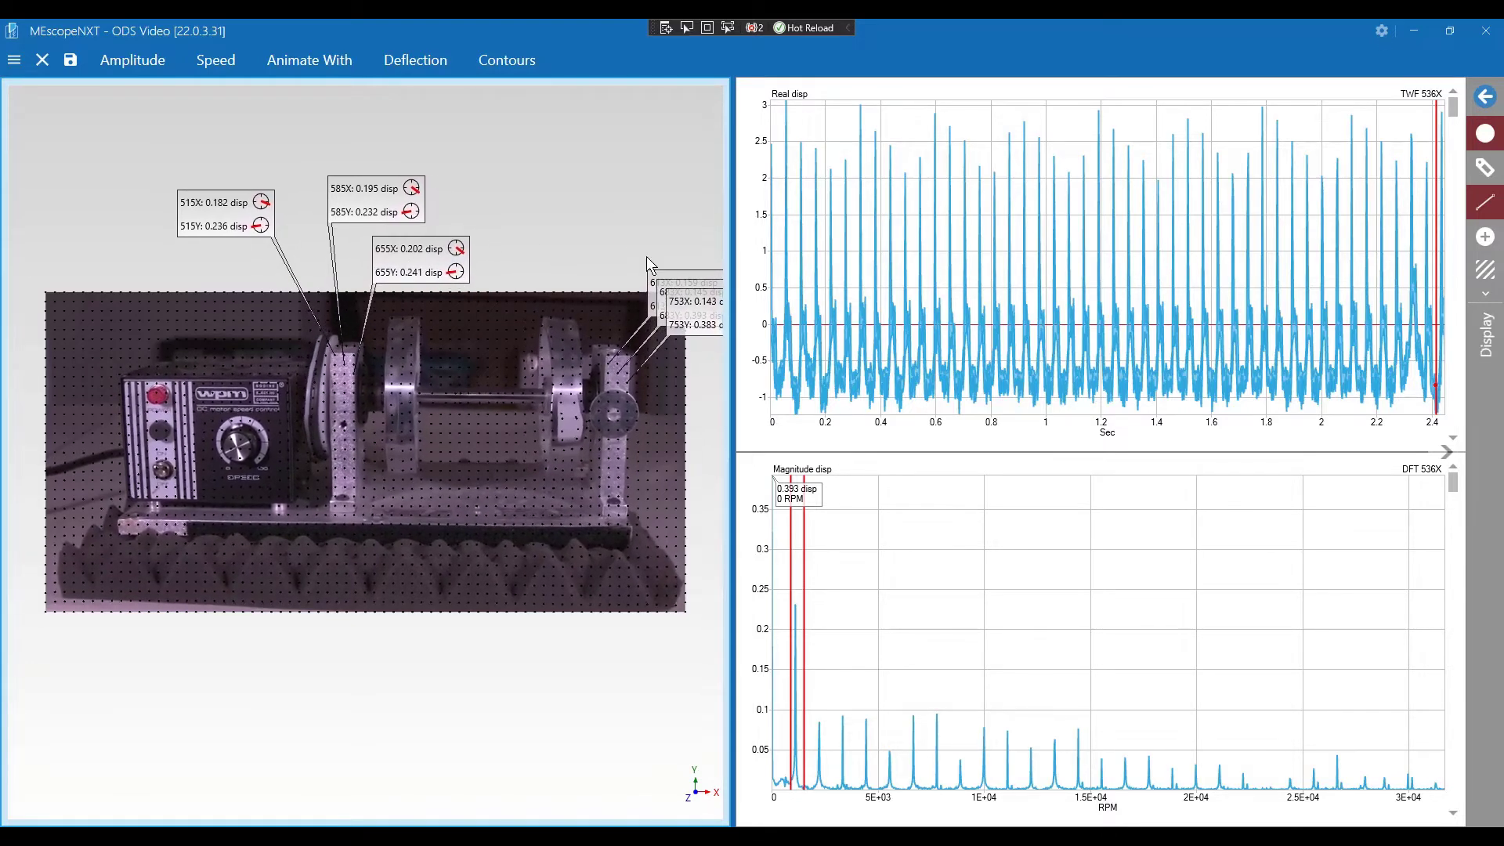
Spread out the labels of points 613, 683 and 753 above the outer bearing block so each is readable.
{"action": "left_click_drag", "start_coordinate": [690, 290], "coordinate": [535, 227]}
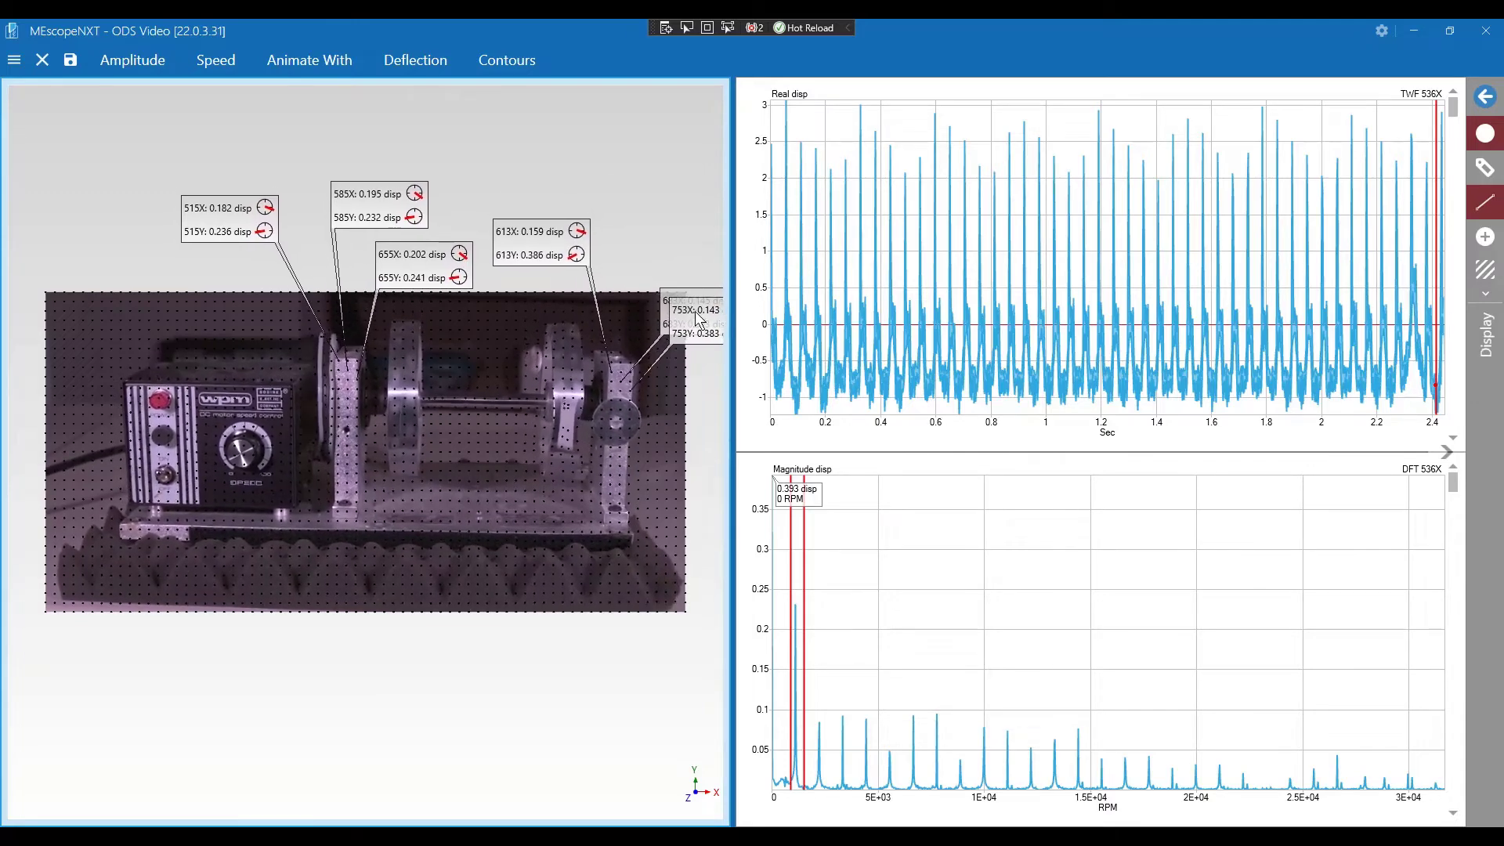
{"action": "left_click_drag", "start_coordinate": [697, 293], "coordinate": [640, 245]}
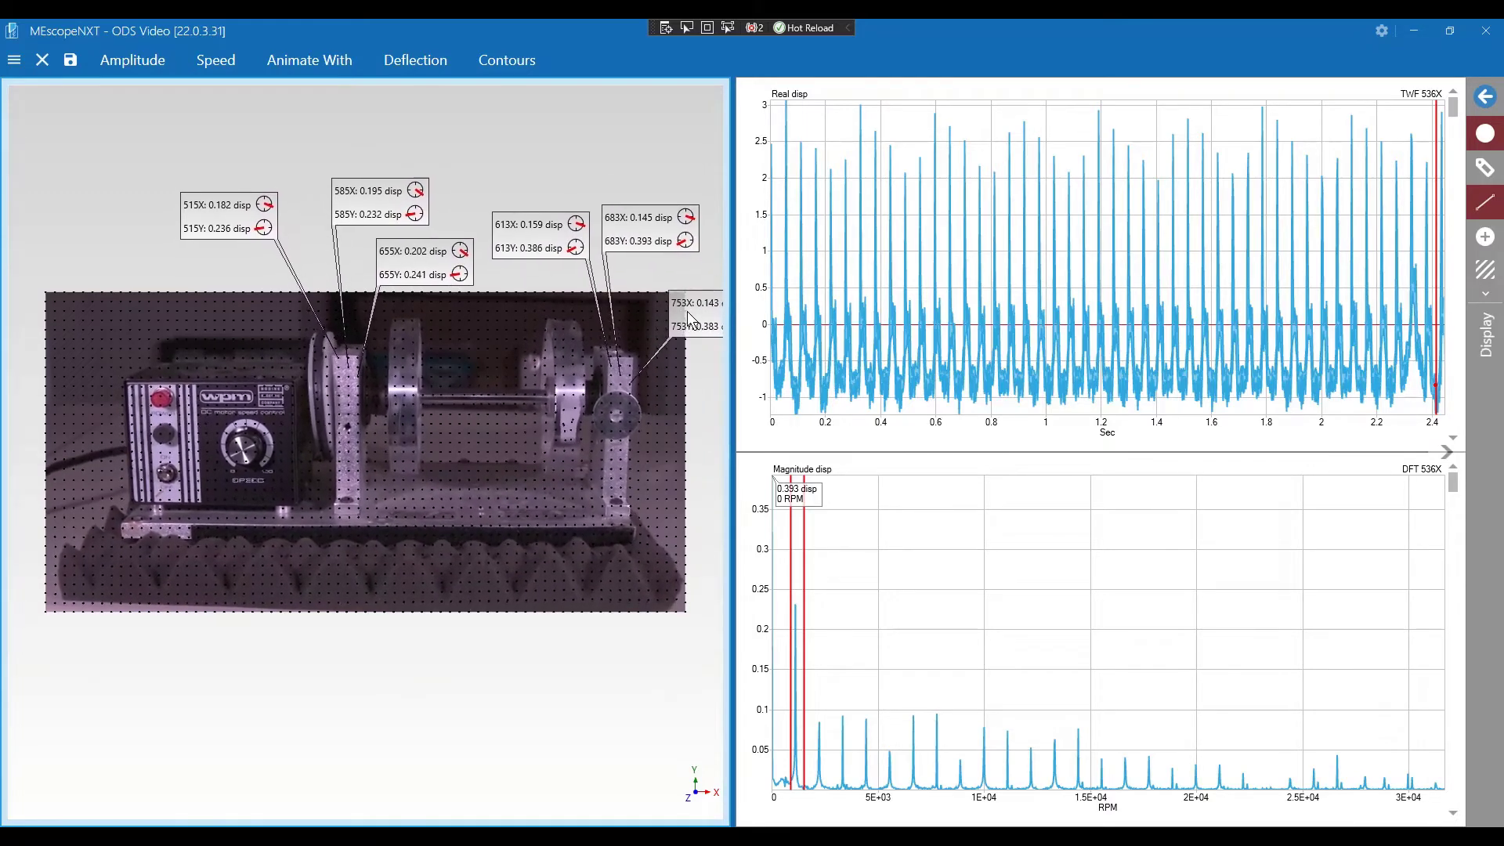
{"action": "left_click_drag", "start_coordinate": [692, 319], "coordinate": [663, 302]}
{"action": "left_click_drag", "start_coordinate": [557, 235], "coordinate": [541, 207]}
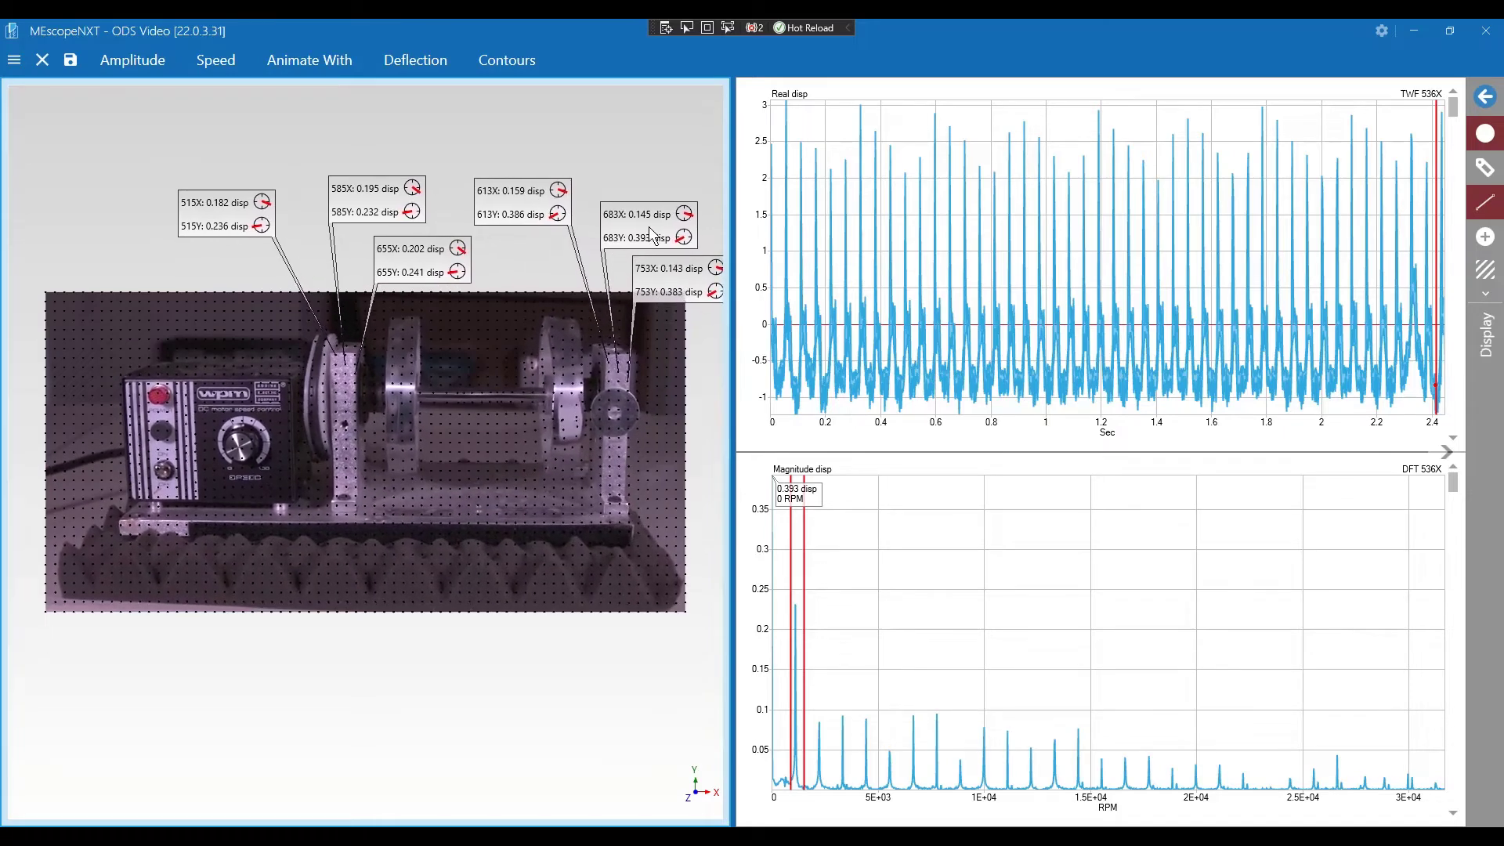
{"action": "left_click_drag", "start_coordinate": [641, 228], "coordinate": [633, 209]}
{"action": "left_click_drag", "start_coordinate": [683, 276], "coordinate": [678, 249]}
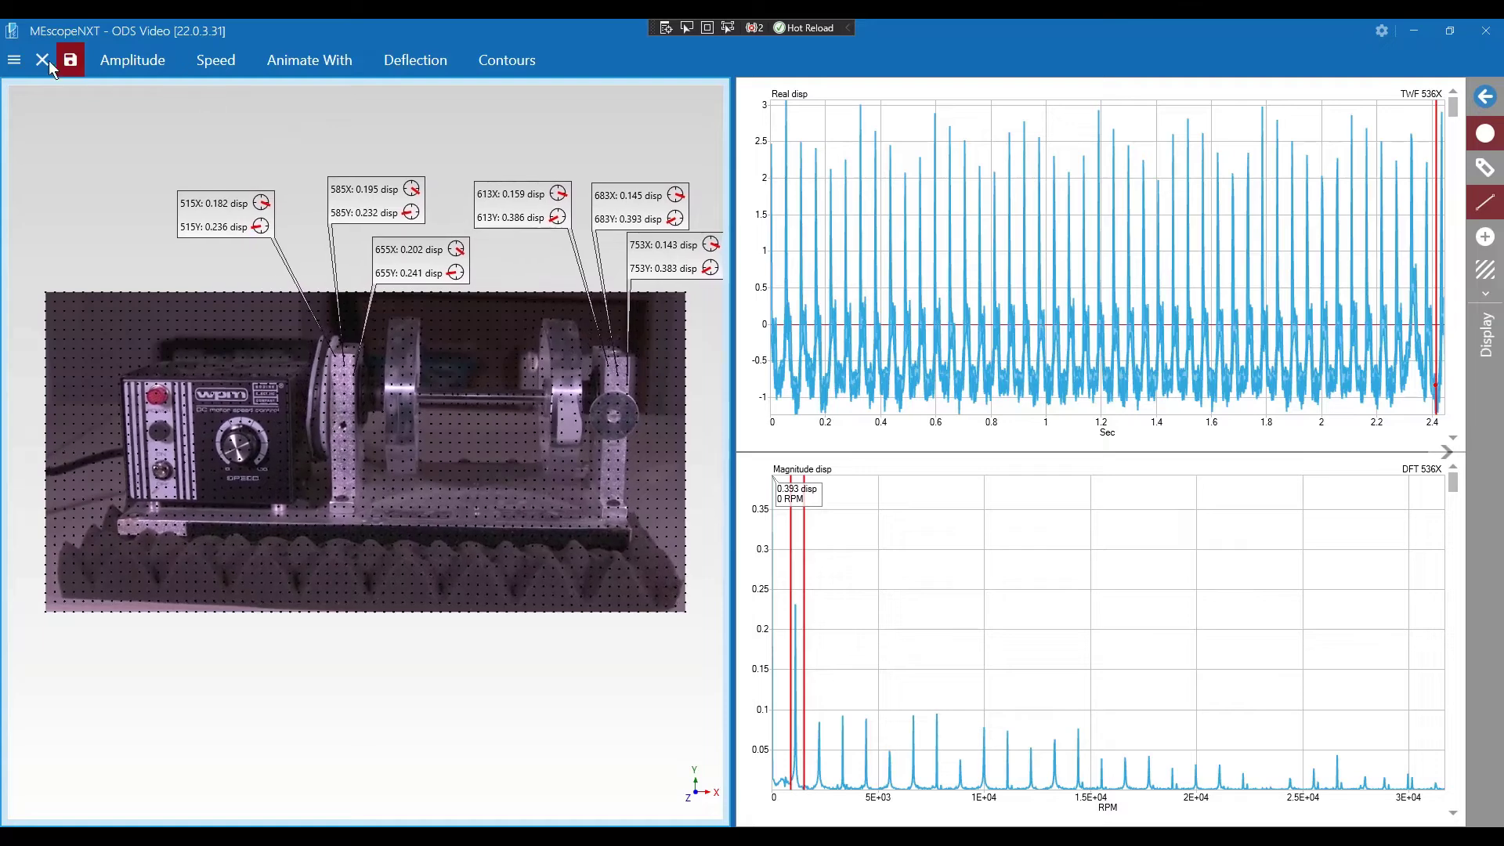
Average the points at the top of each bearing block, creating a separate average group for each block.
{"action": "left_click", "coordinate": [14, 61]}
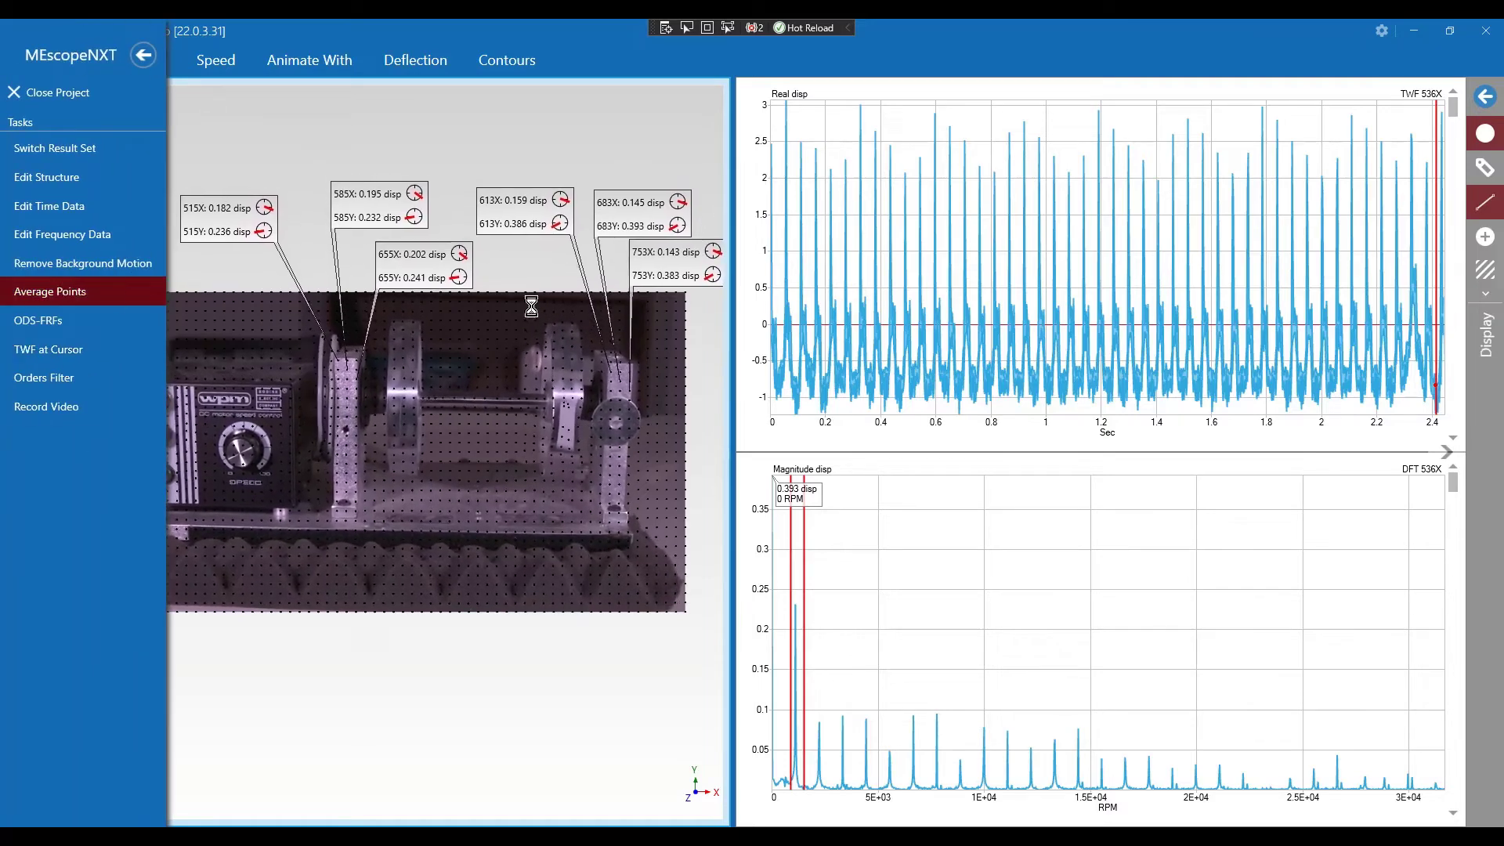
{"action": "left_click", "coordinate": [68, 288]}
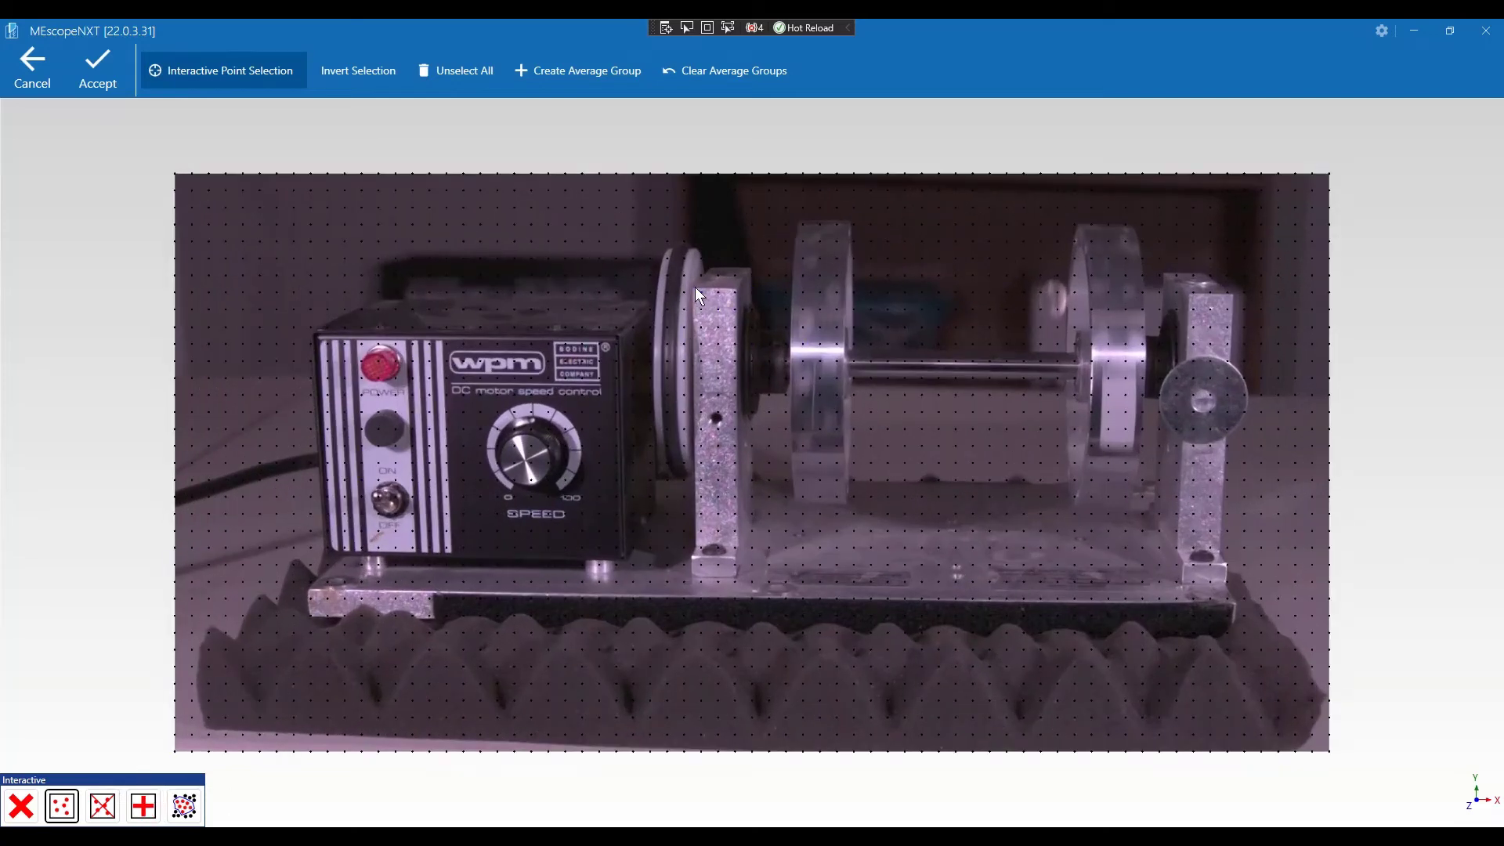
{"action": "left_click_drag", "start_coordinate": [738, 334], "coordinate": [739, 334]}
{"action": "left_click_drag", "start_coordinate": [1237, 357], "coordinate": [1232, 350]}
{"action": "left_click", "coordinate": [581, 65]}
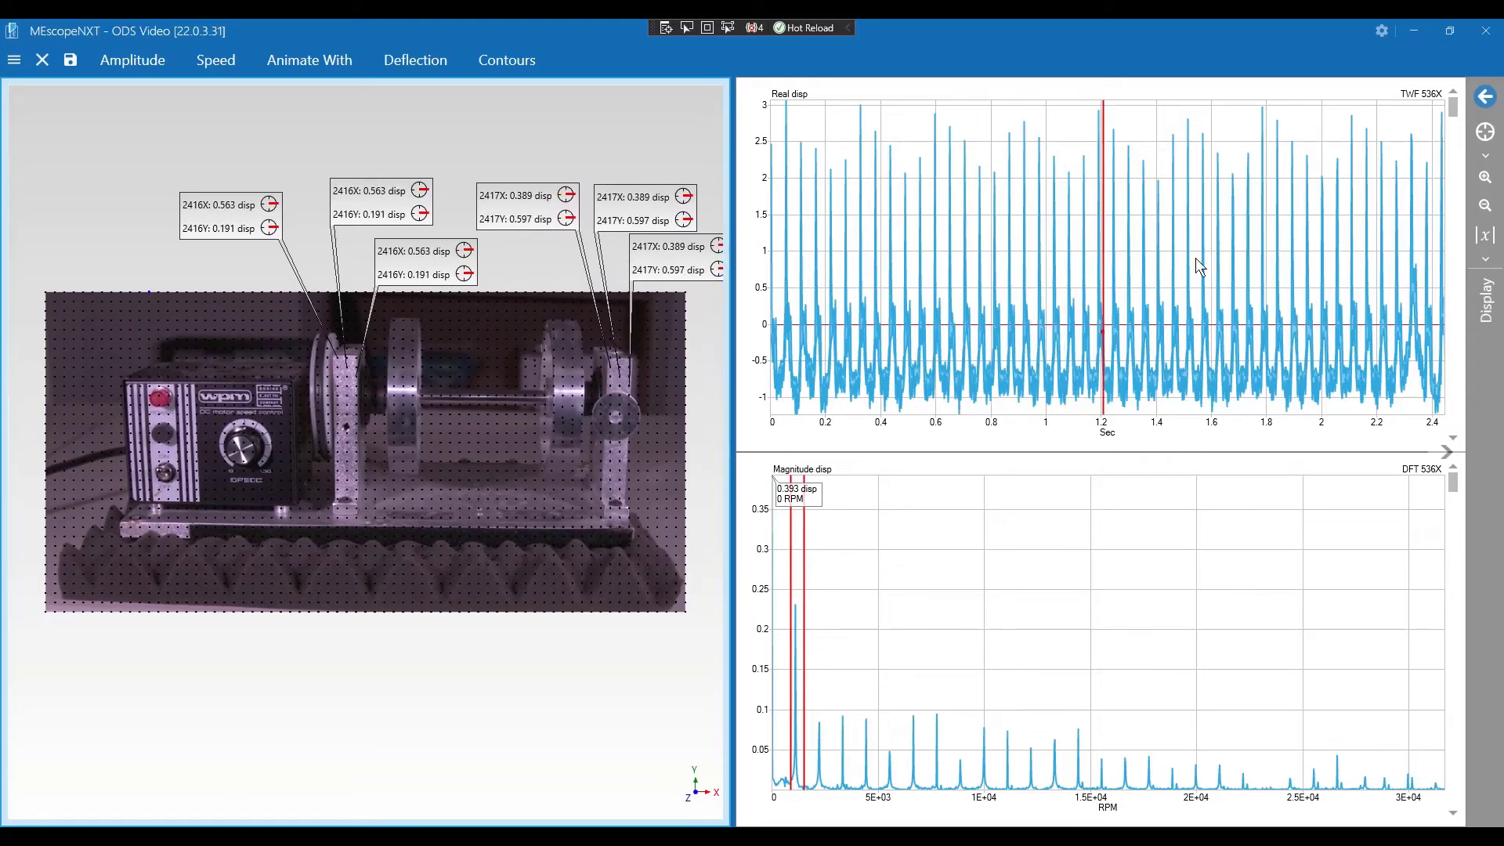
Place the frequency cursor band around the 1.1E+03 RPM peak of the averaged results.
{"action": "left_click", "coordinate": [797, 709]}
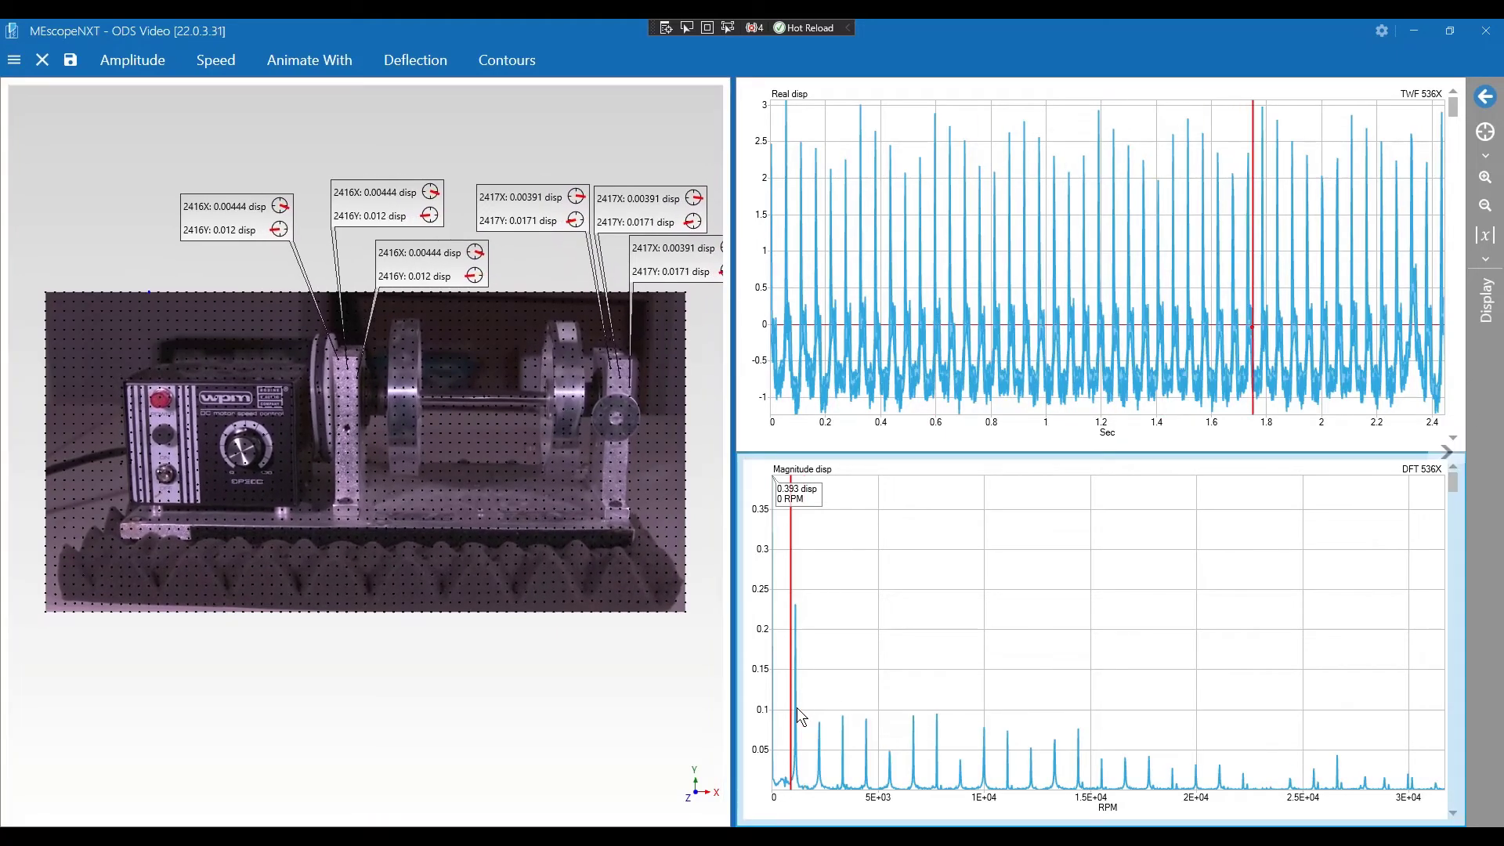
{"action": "left_click", "coordinate": [801, 707]}
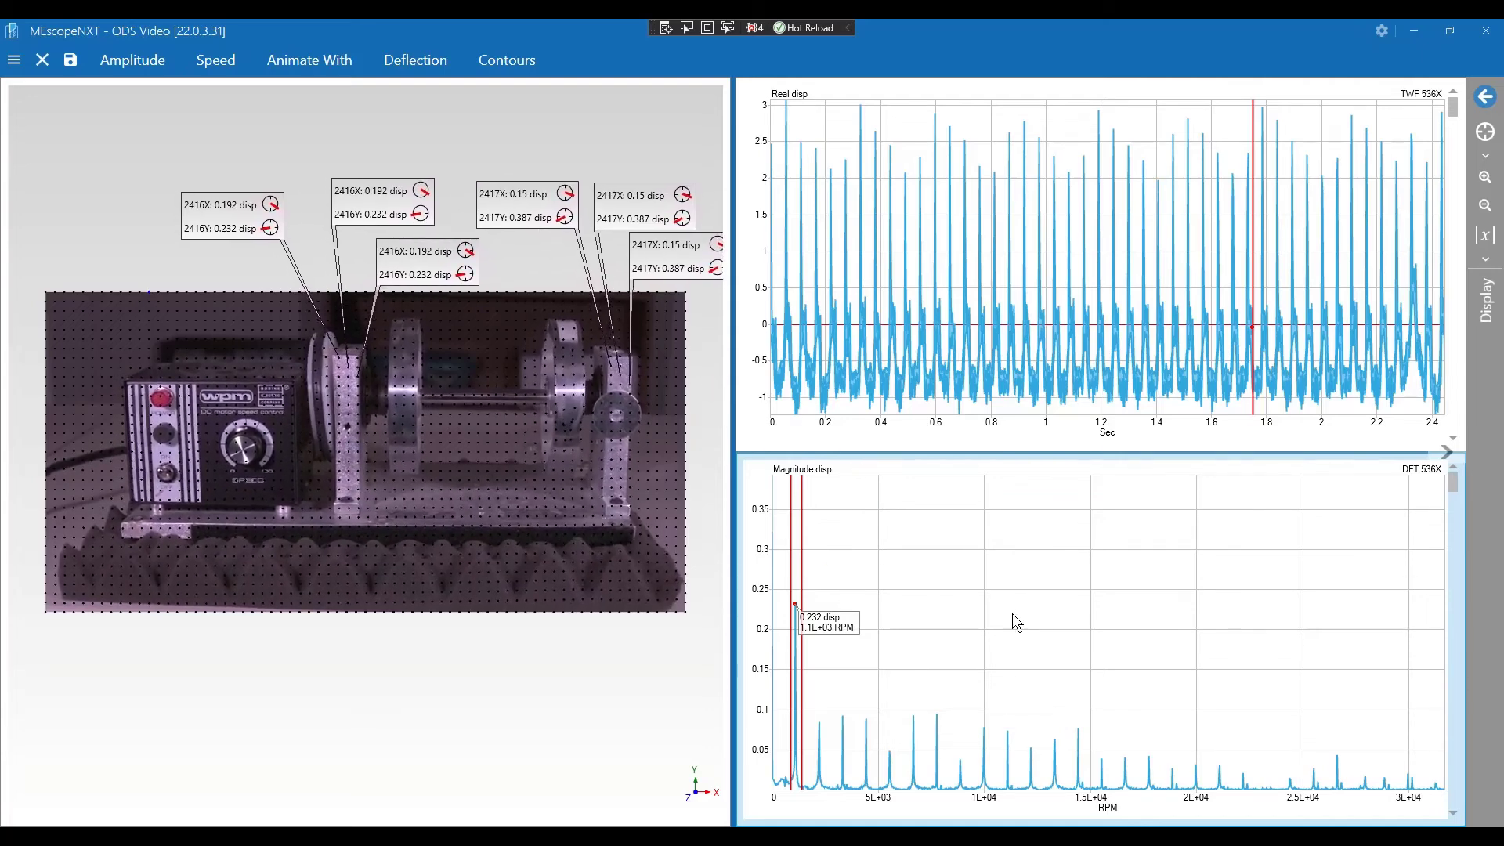
Switch to the Original result set and display its deflection at the 1.1E+03 RPM peak.
{"action": "left_click", "coordinate": [4, 67]}
{"action": "left_click", "coordinate": [64, 150]}
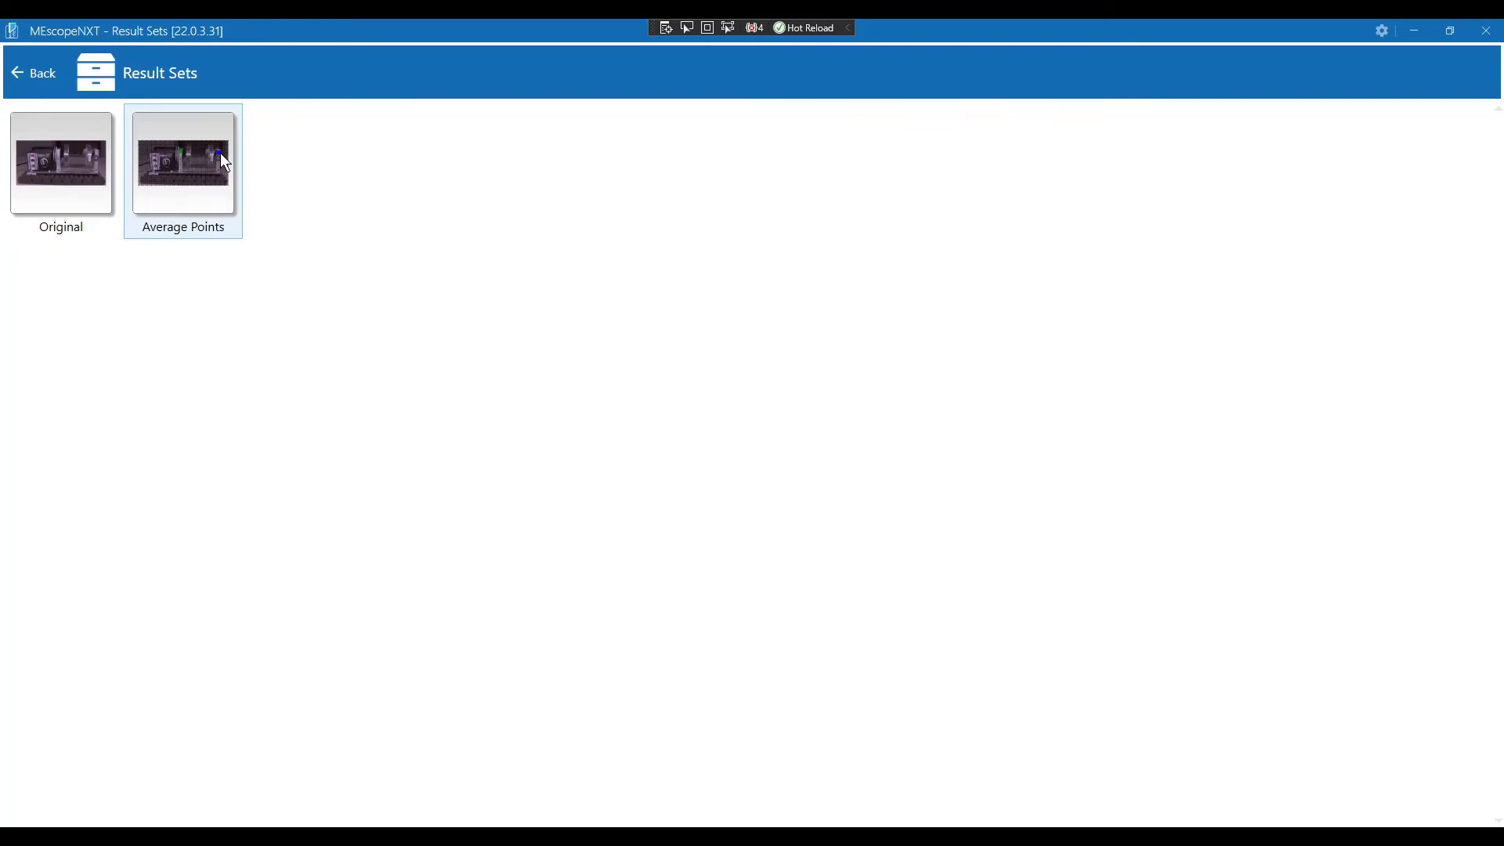
{"action": "double_click", "coordinate": [60, 164]}
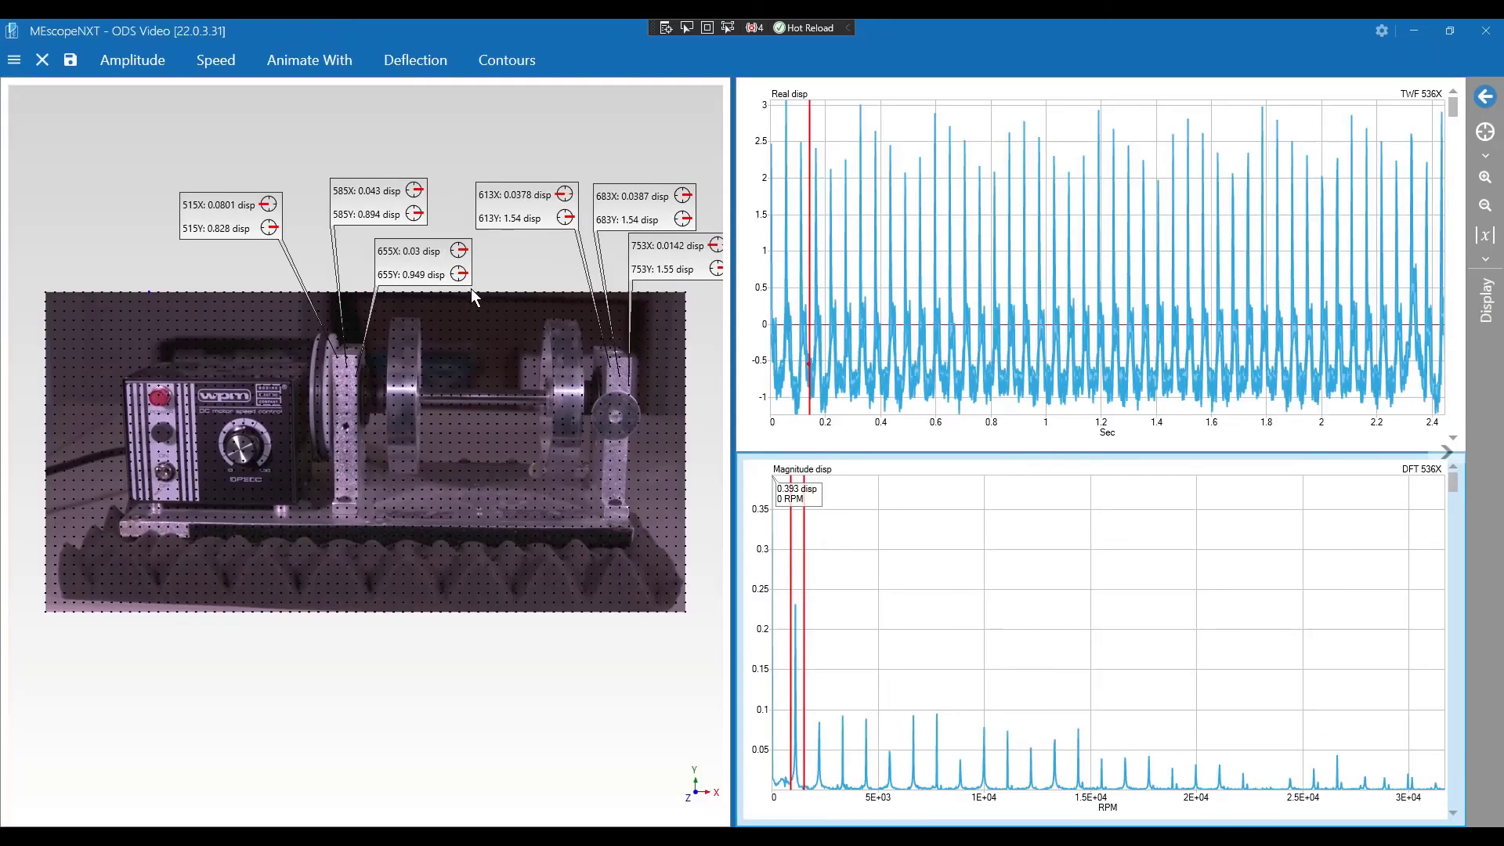
{"action": "left_click", "coordinate": [797, 646]}
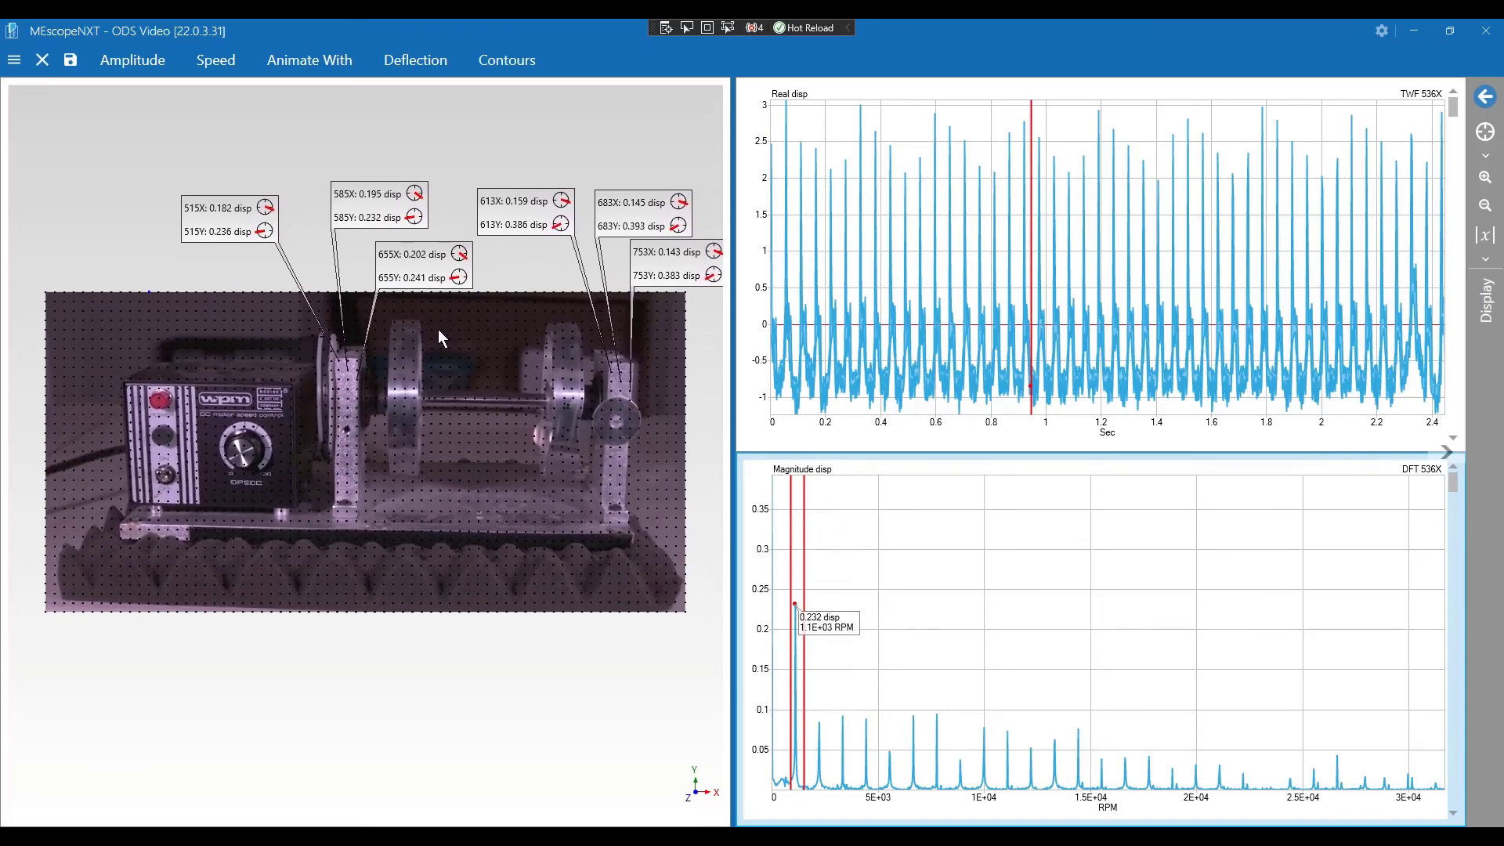
Return to the Average Points result set and display its deflection at the 1.1E+03 RPM peak.
{"action": "left_click", "coordinate": [14, 59]}
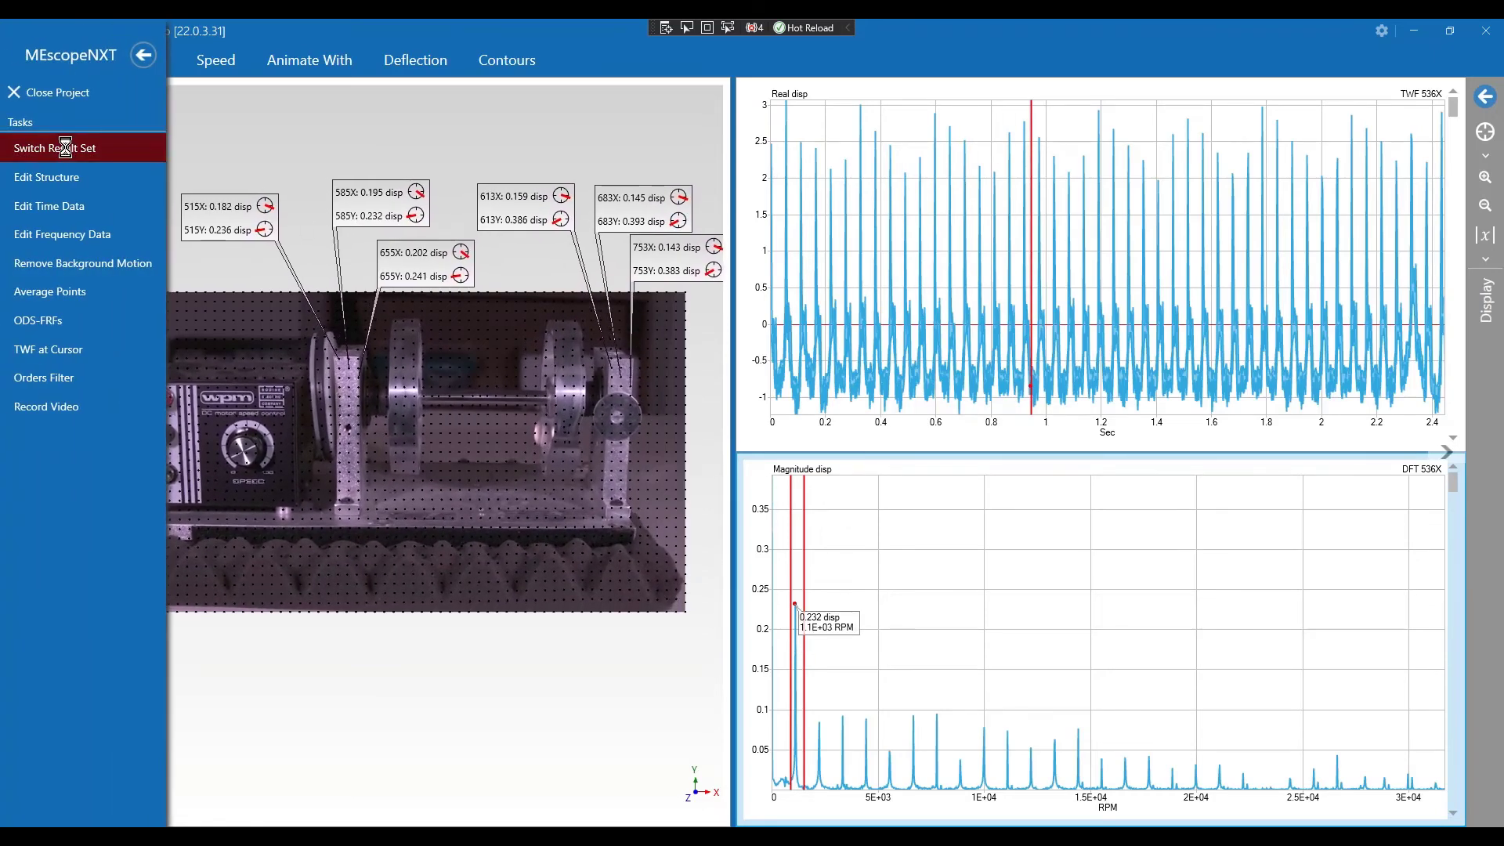
{"action": "left_click", "coordinate": [58, 148]}
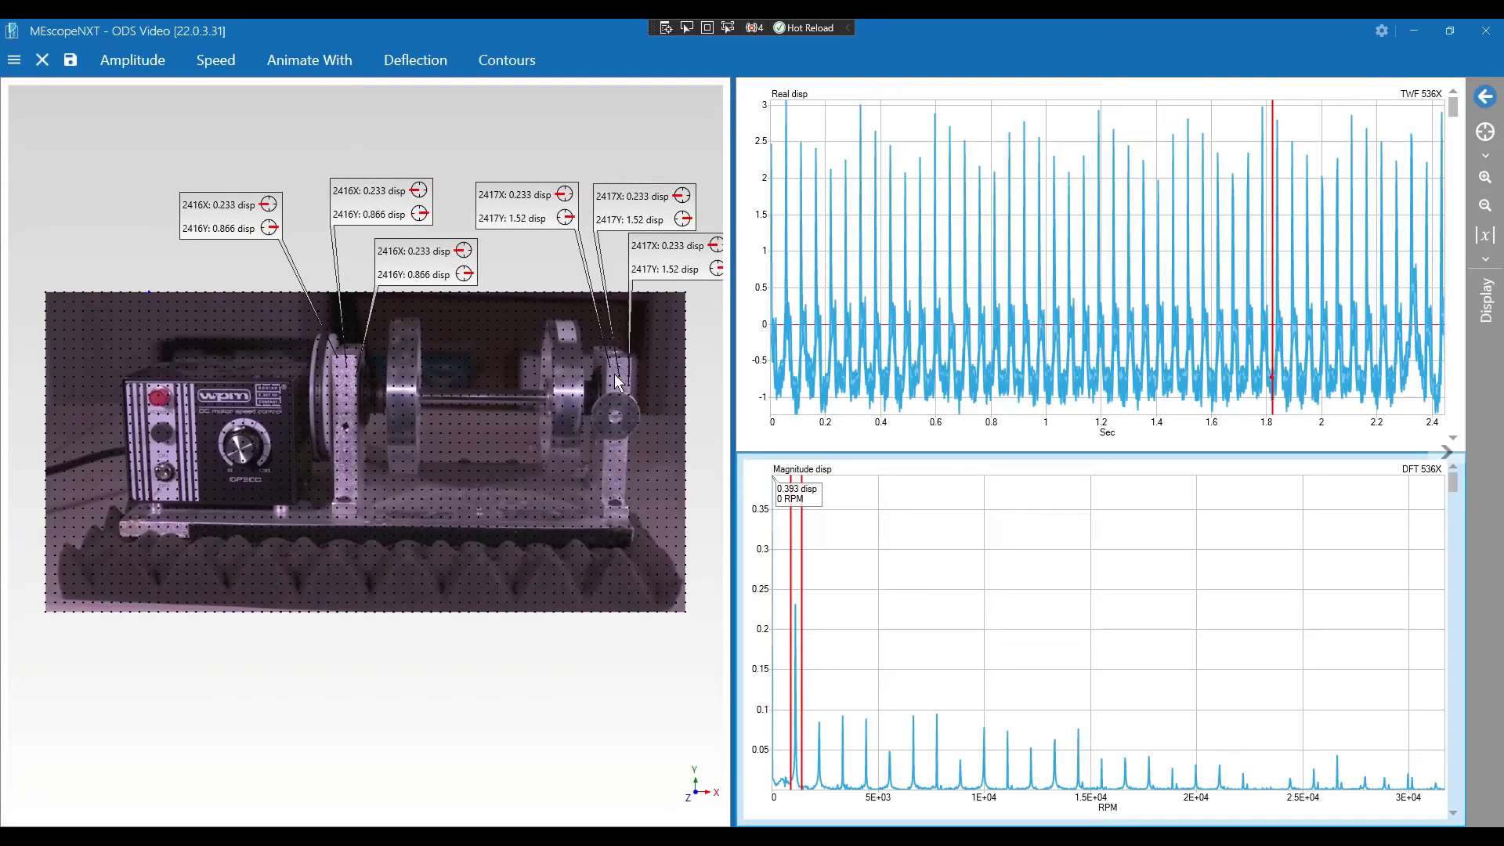
{"action": "left_click", "coordinate": [797, 631]}
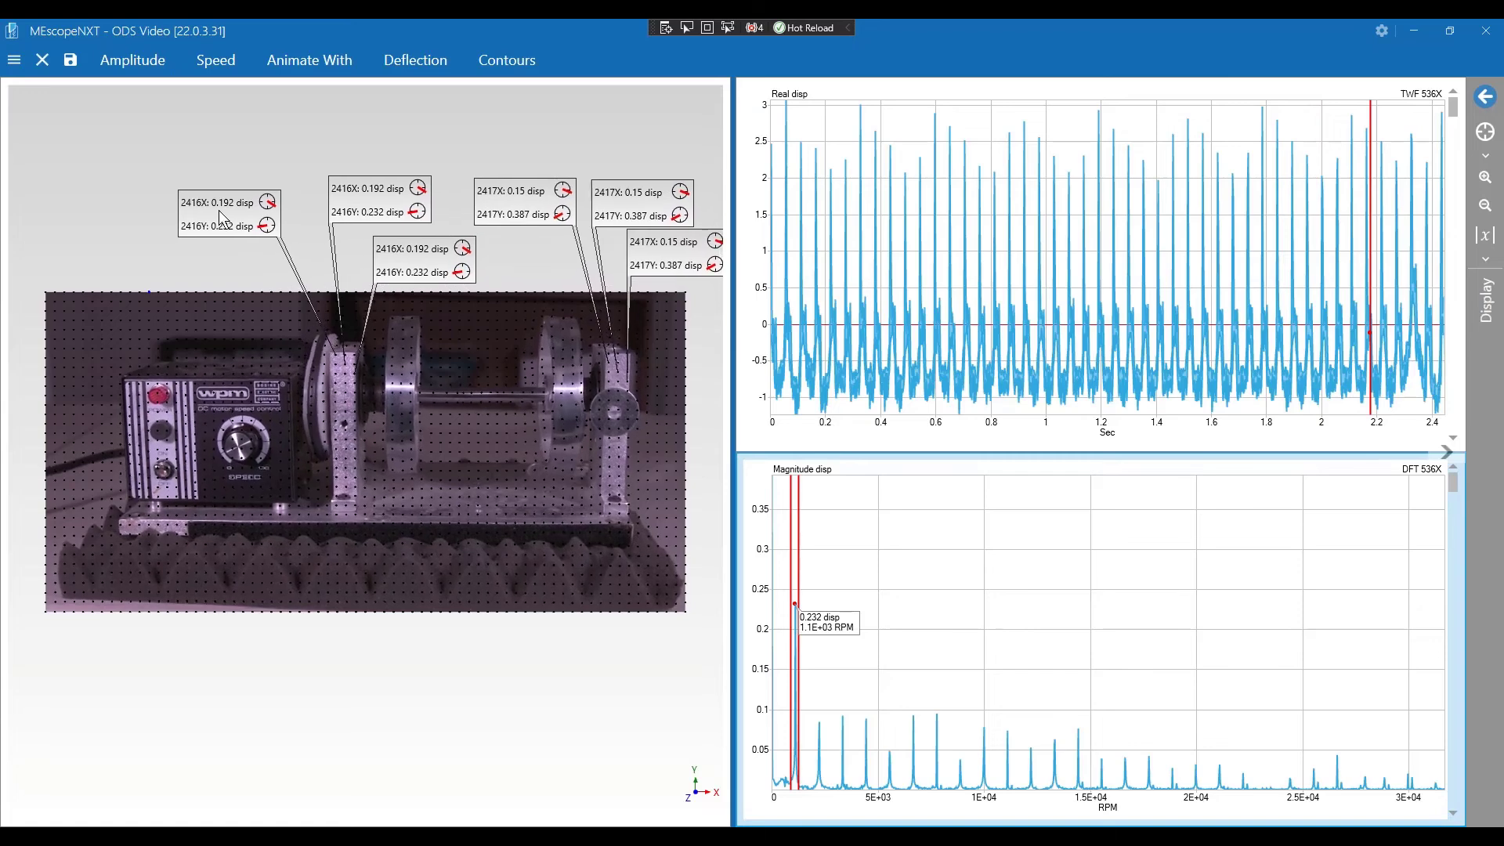